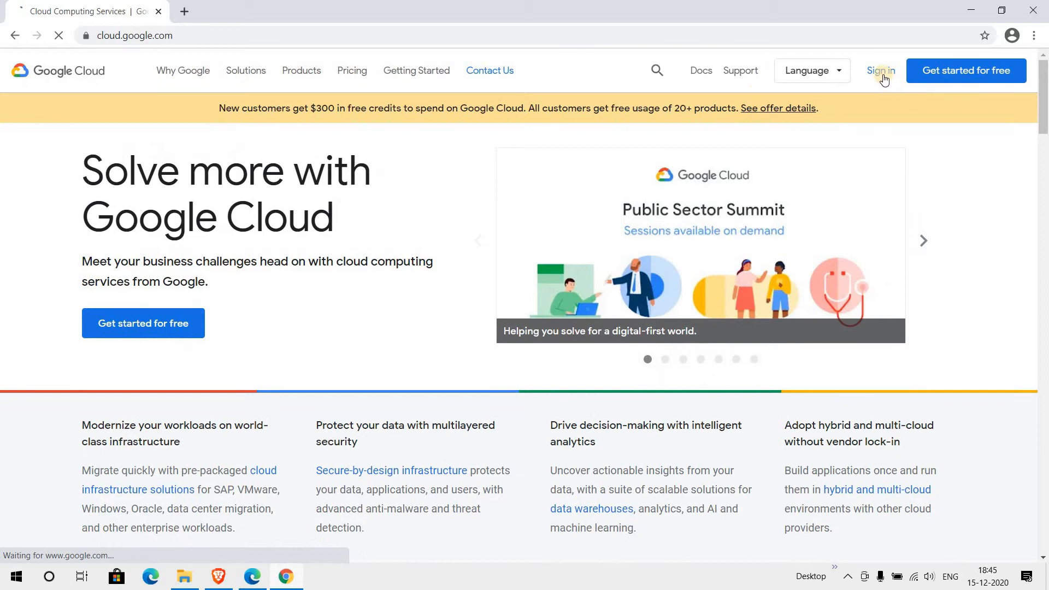
- Start Google sign-in and enter the account e-mail address, correcting a typo
{"action": "left_click", "coordinate": [882, 74]}
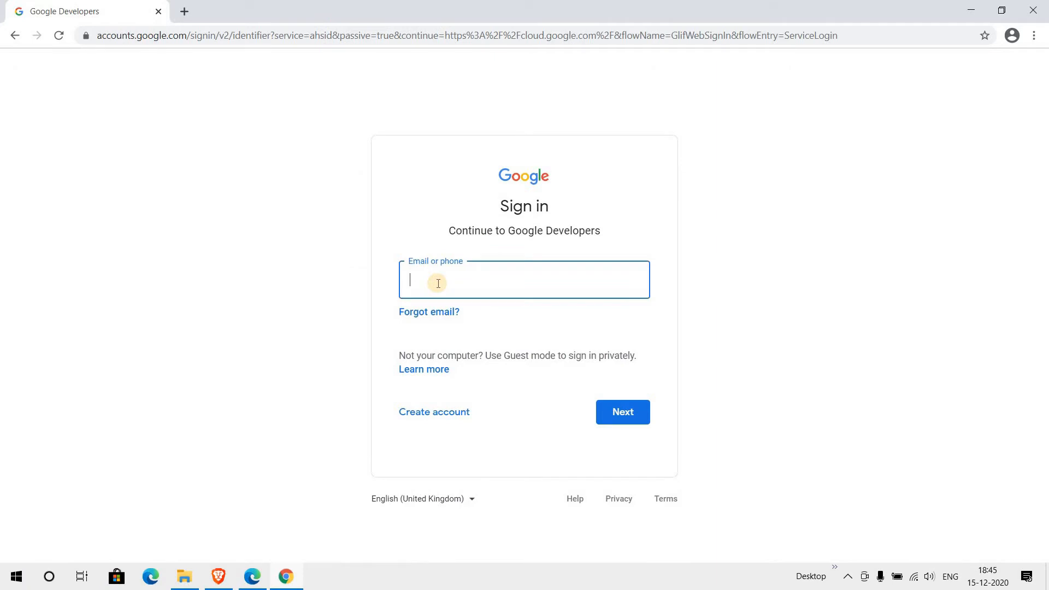
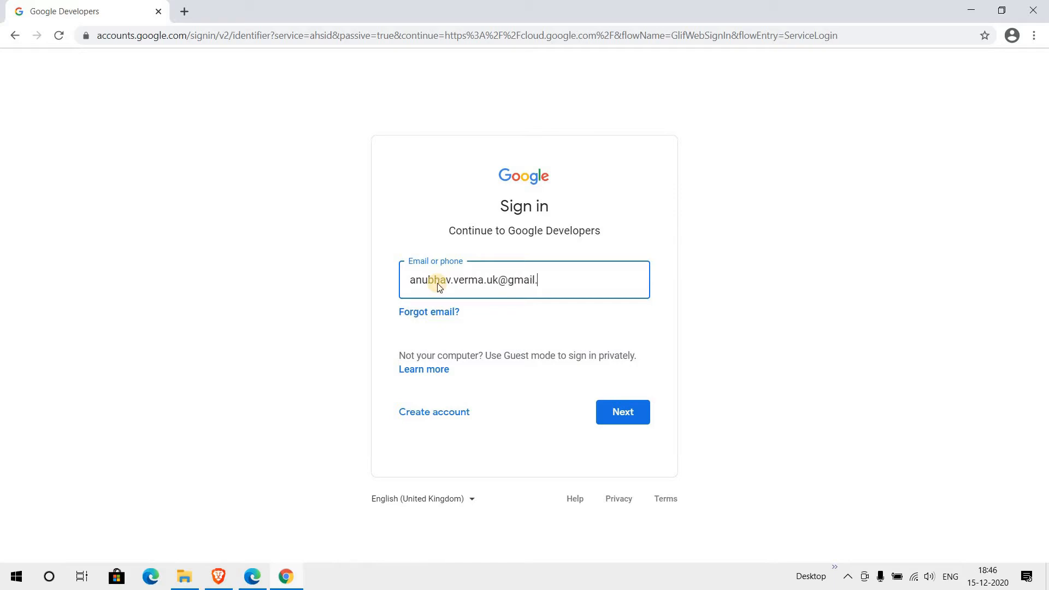
{"action": "key", "text": "Return"}
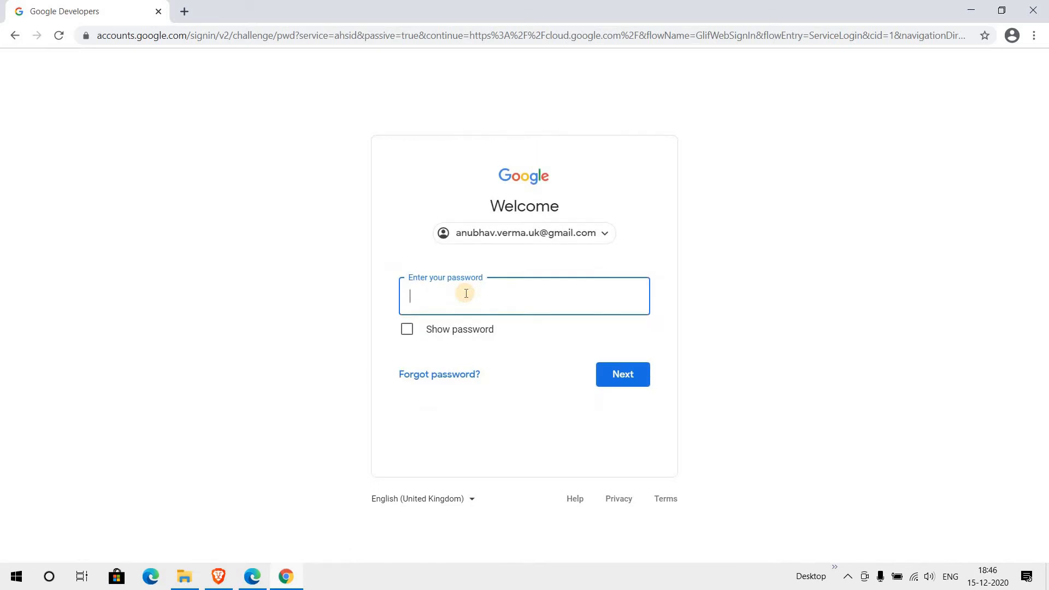
- Enter the account password to finish signing in and decline saving the password
{"action": "type", "text": "**************"}
{"action": "key", "text": "Return"}
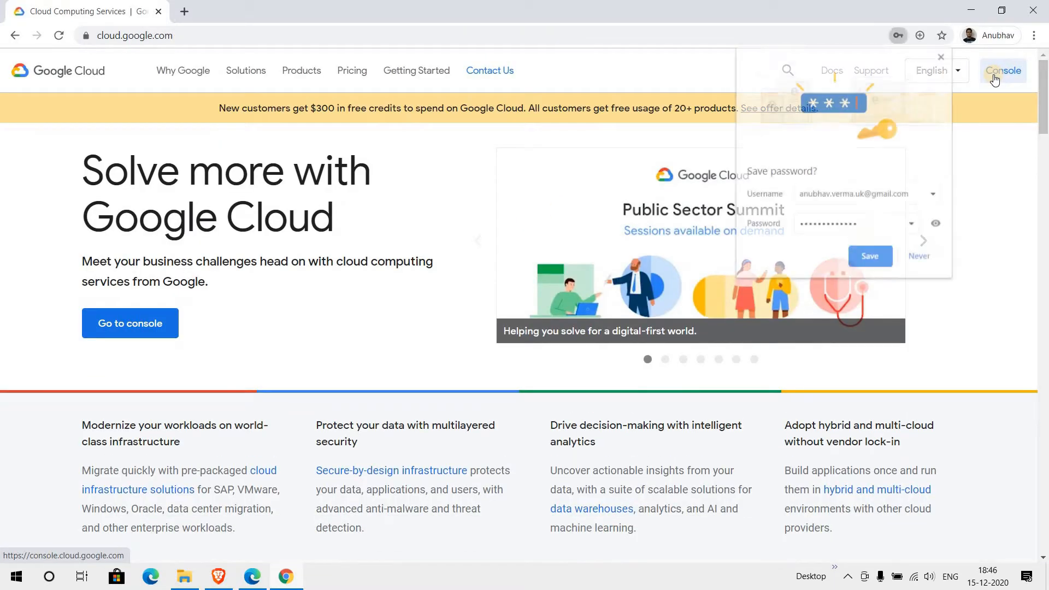
{"action": "left_click", "coordinate": [944, 58]}
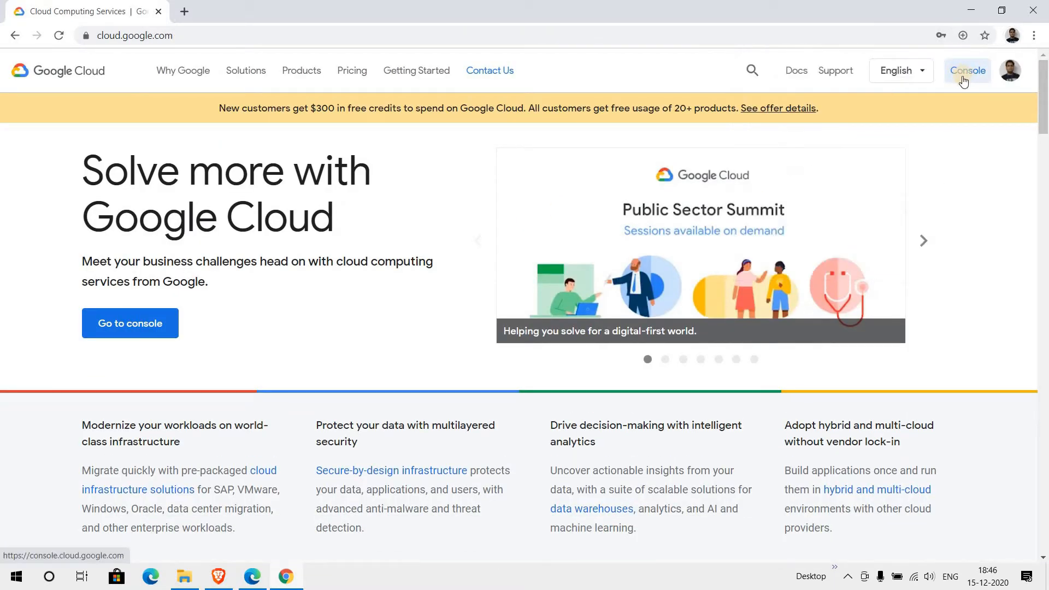
- Go to the Google Cloud Platform console dashboard for My First Project
{"action": "left_click", "coordinate": [965, 75]}
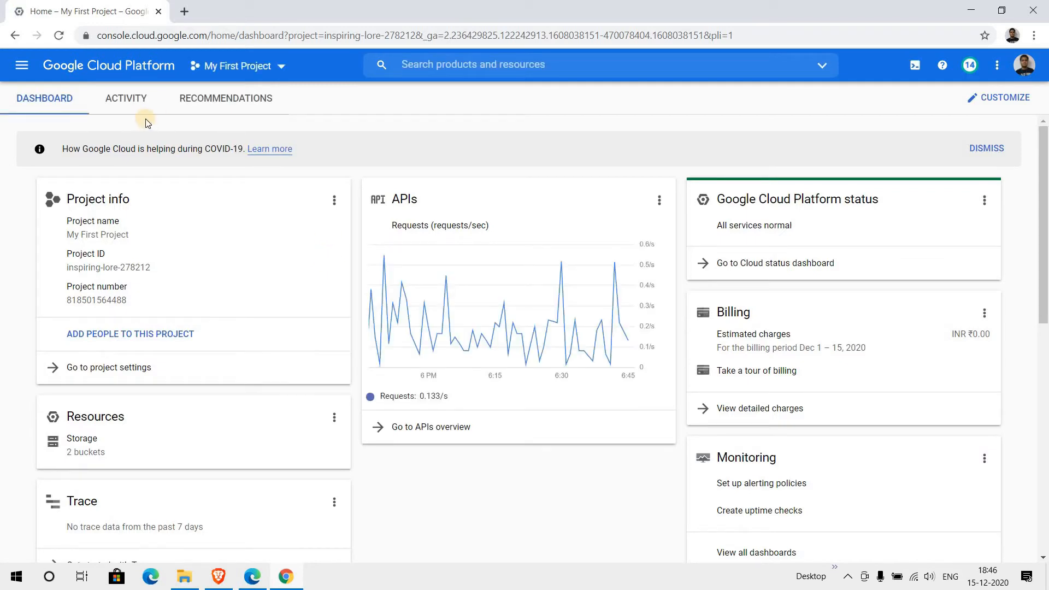
- Go to Compute Engine > VM instances and start creating a new VM instance
{"action": "left_click", "coordinate": [24, 70]}
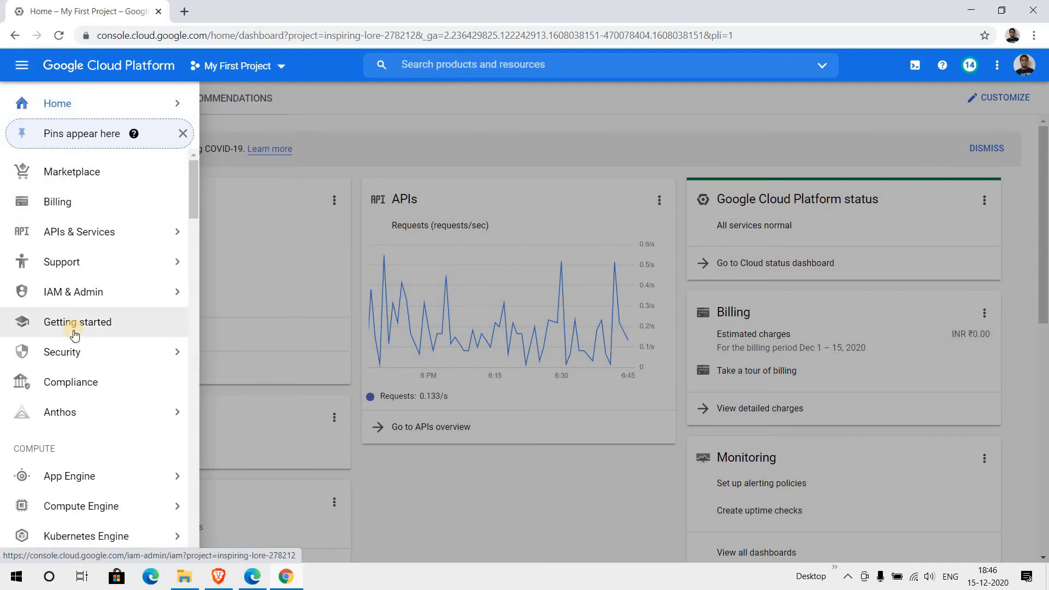
{"action": "scroll", "coordinate": [79, 325], "scroll_direction": "down", "scroll_amount": 1}
{"action": "mouse_move", "coordinate": [159, 443]}
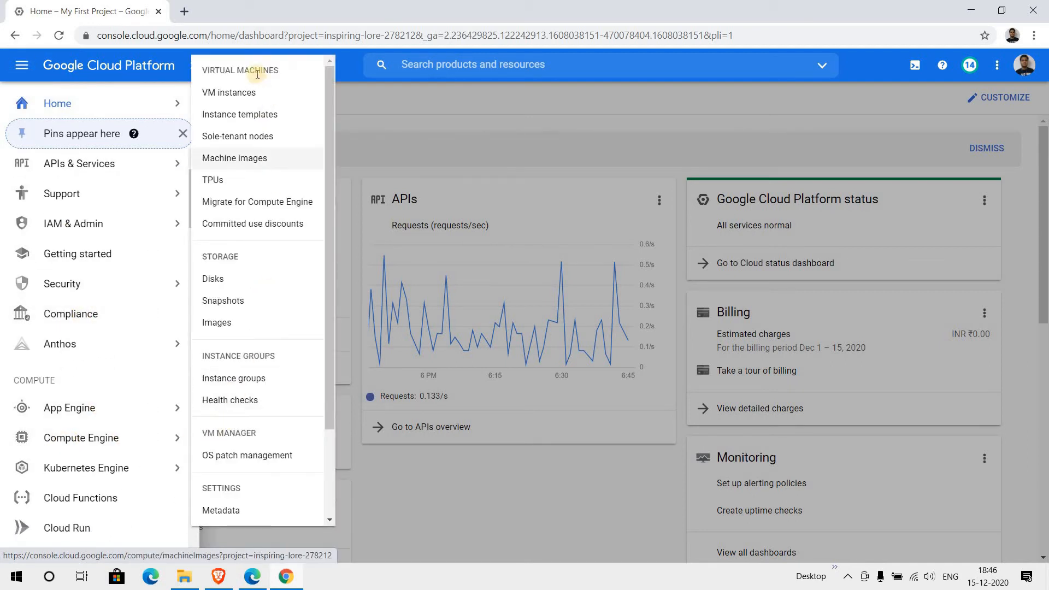
{"action": "left_click", "coordinate": [279, 97]}
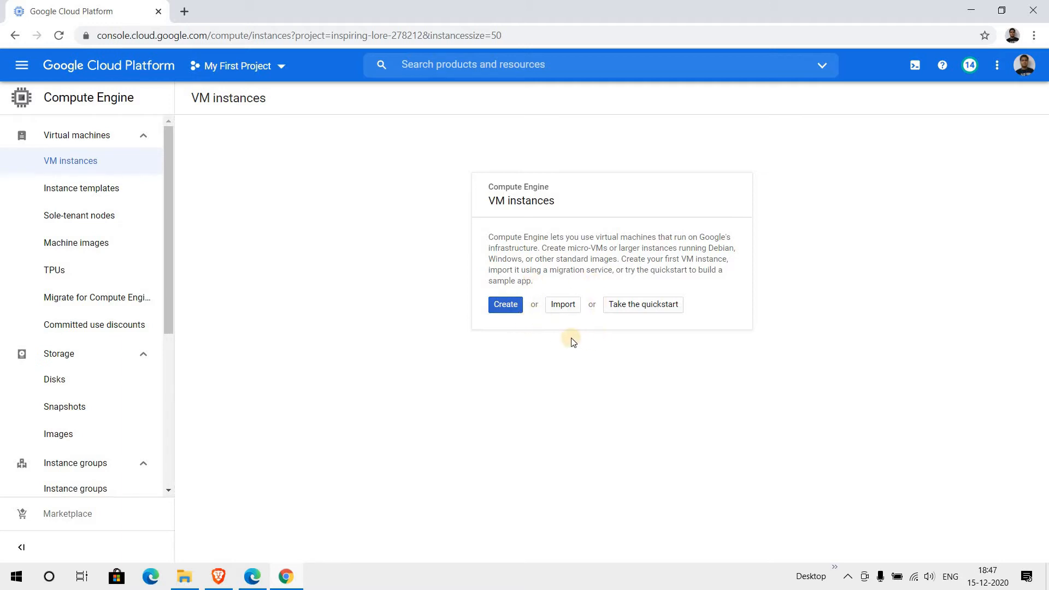
{"action": "left_click", "coordinate": [506, 307]}
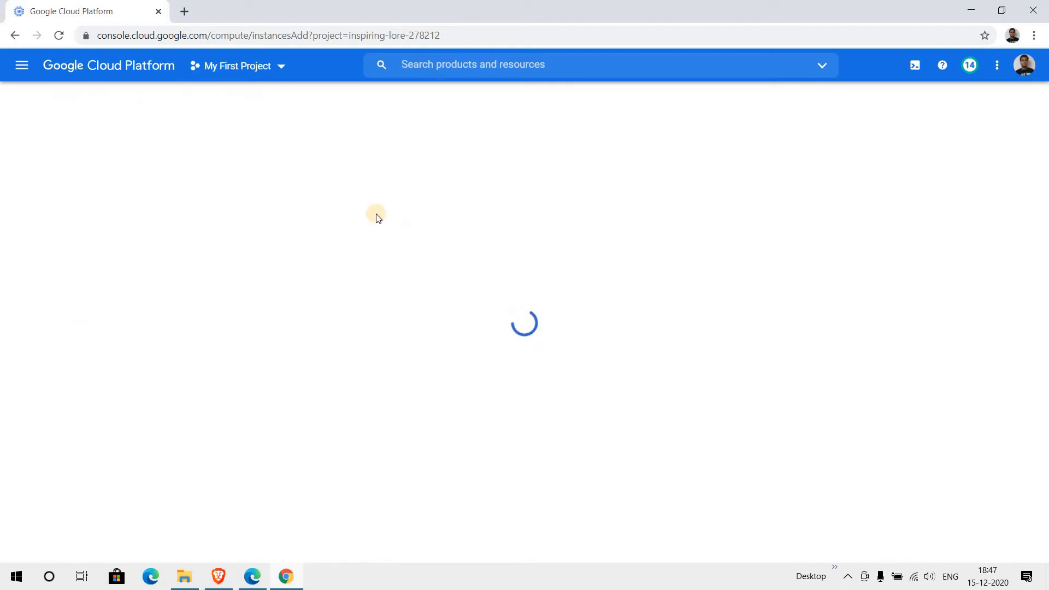
- Replace the default instance name instance-1 with gcpvm01
{"action": "left_click", "coordinate": [331, 159]}
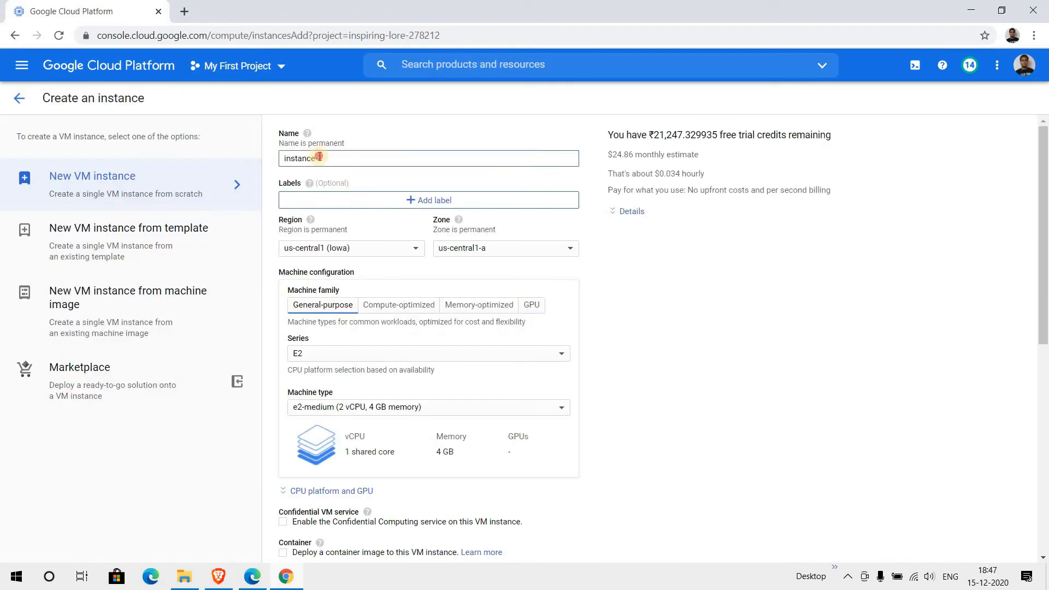
{"action": "key", "text": "ctrl+a"}
{"action": "type", "text": "G"}
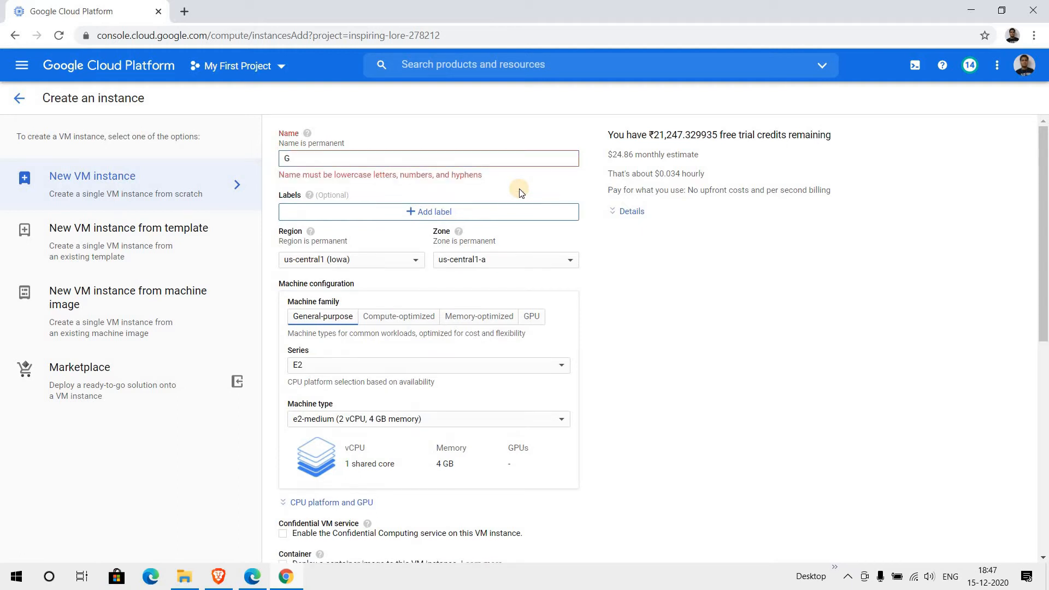
{"action": "key", "text": "BackSpace"}
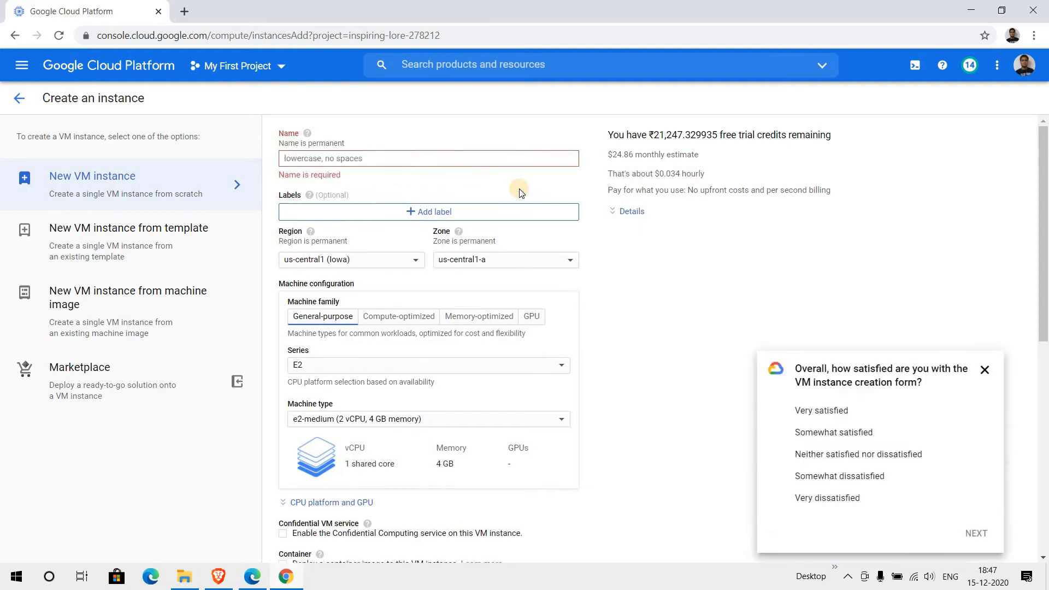
{"action": "type", "text": "gcpvm"}
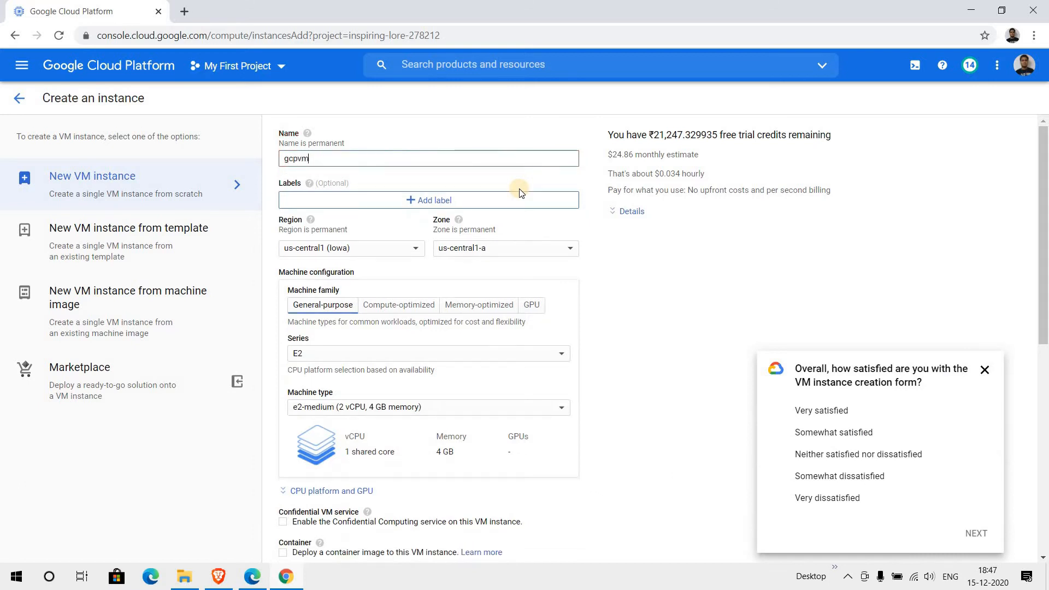
{"action": "type", "text": "01"}
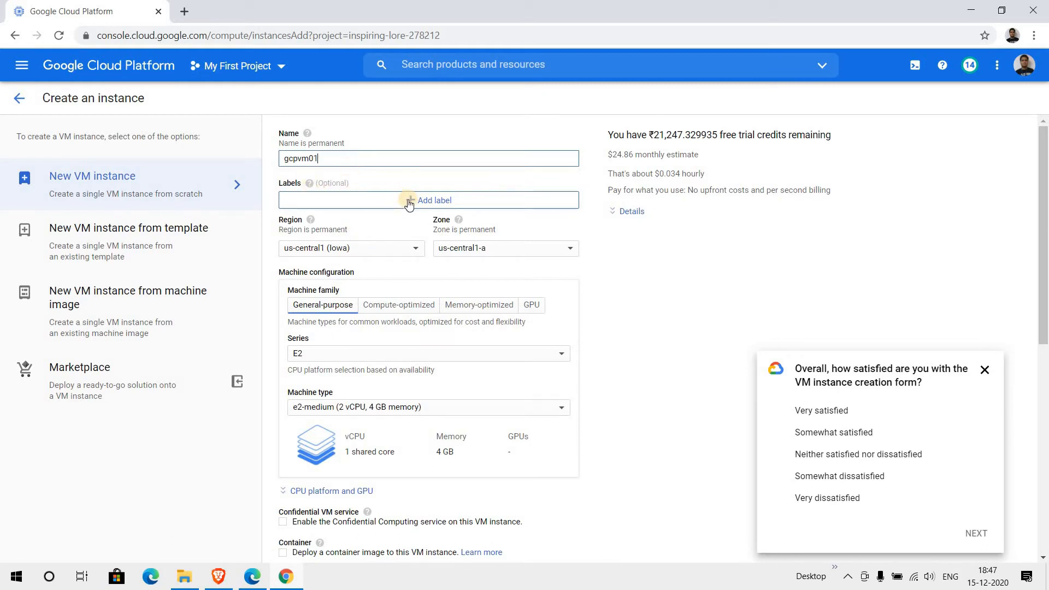
{"action": "scroll", "coordinate": [400, 232], "scroll_direction": "down", "scroll_amount": 1}
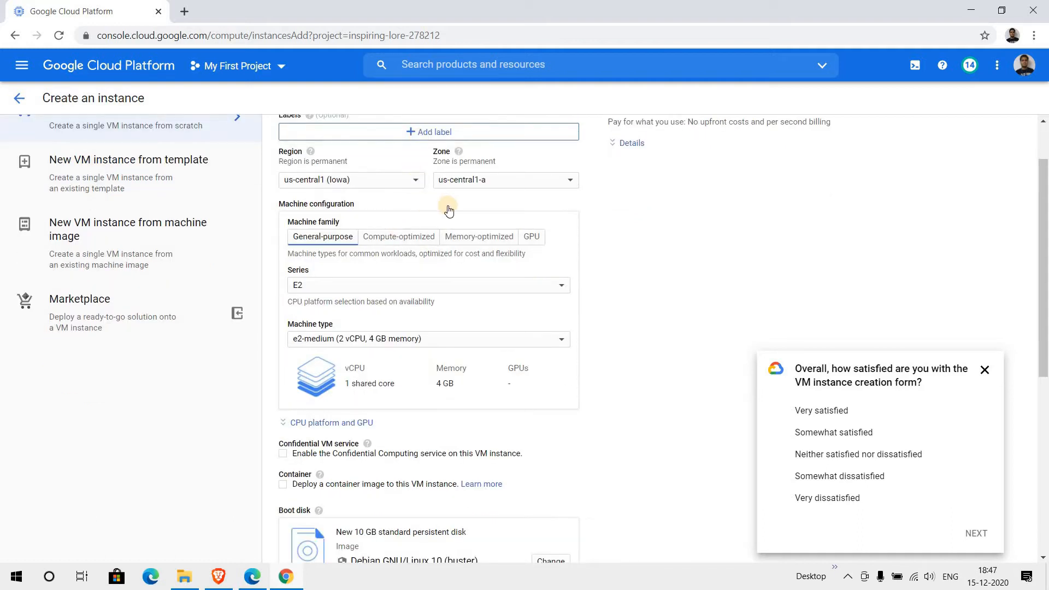
{"action": "scroll", "coordinate": [445, 208], "scroll_direction": "up", "scroll_amount": 1}
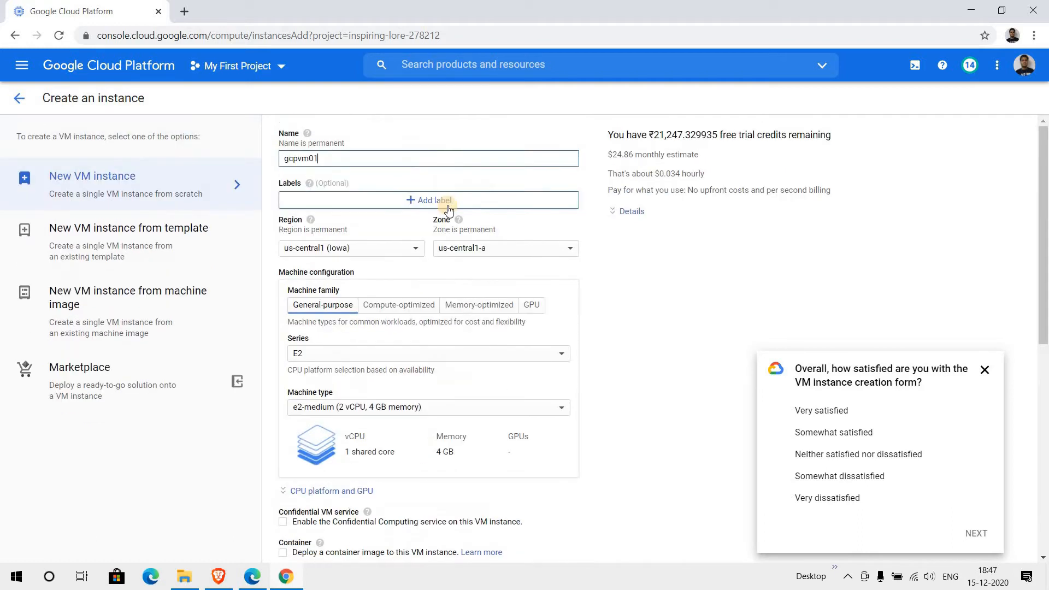
{"action": "left_click", "coordinate": [417, 248]}
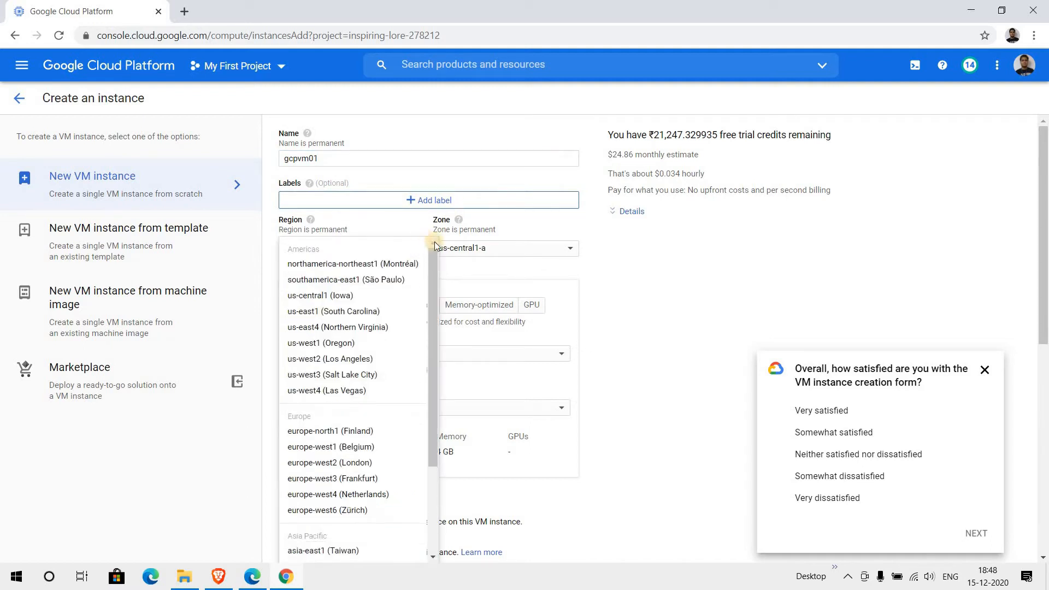
{"action": "left_click", "coordinate": [618, 296]}
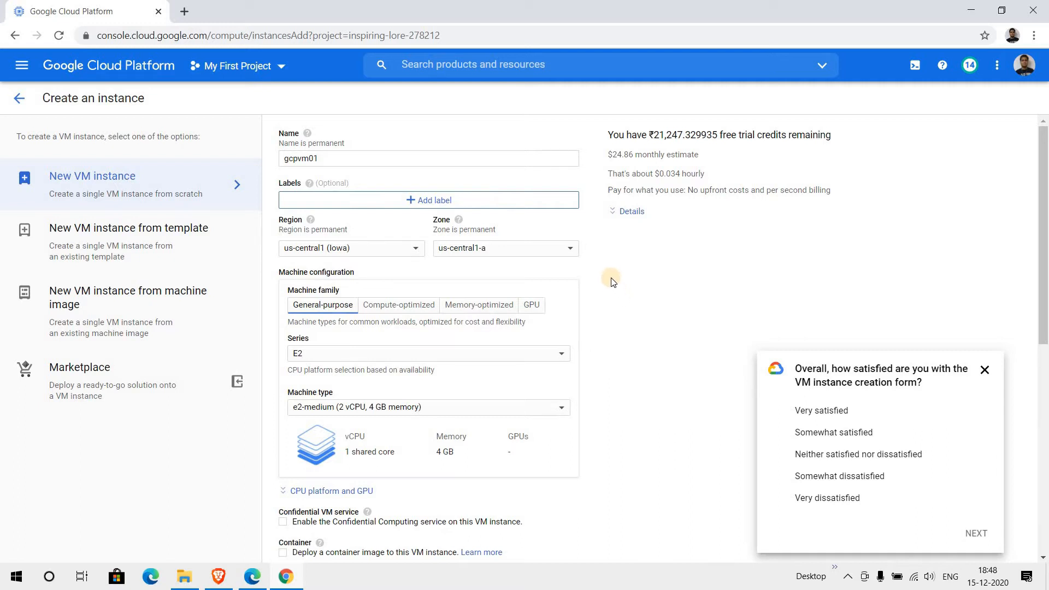
{"action": "left_click", "coordinate": [572, 252]}
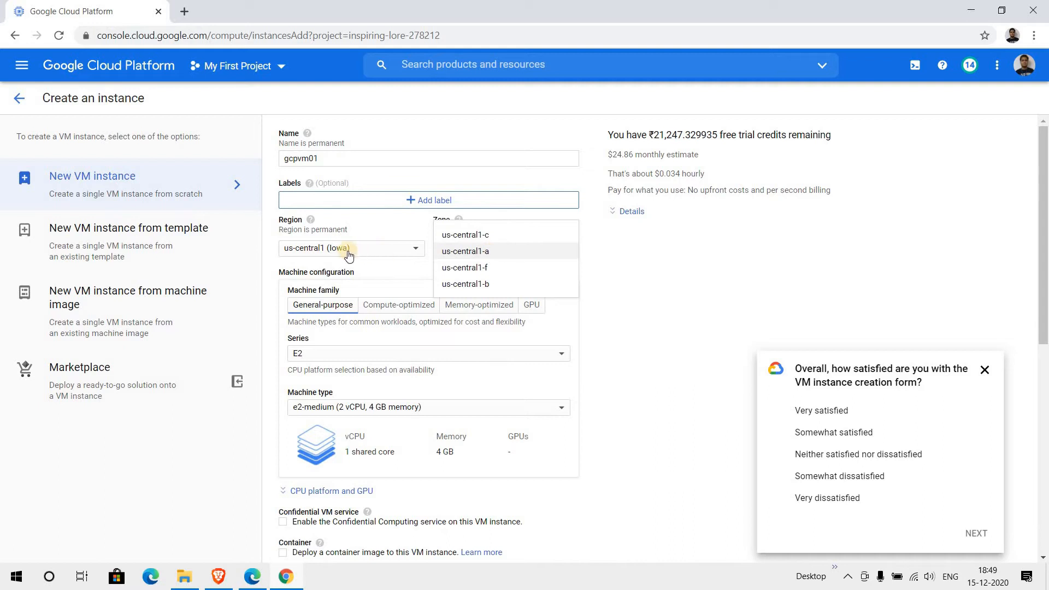
{"action": "left_click", "coordinate": [523, 255]}
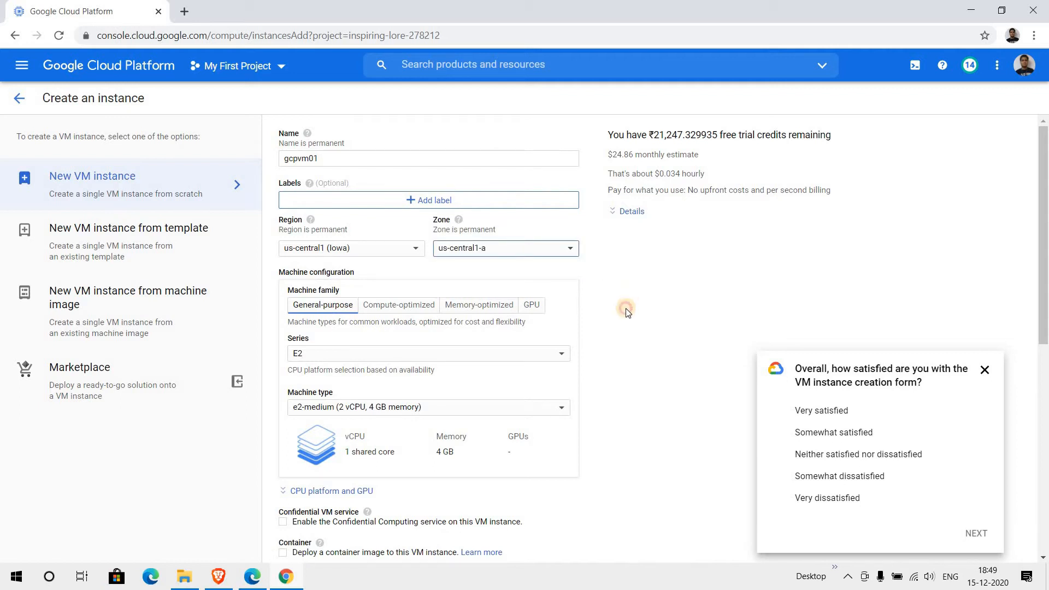
{"action": "left_click", "coordinate": [595, 345]}
{"action": "scroll", "coordinate": [596, 349], "scroll_direction": "down", "scroll_amount": 1}
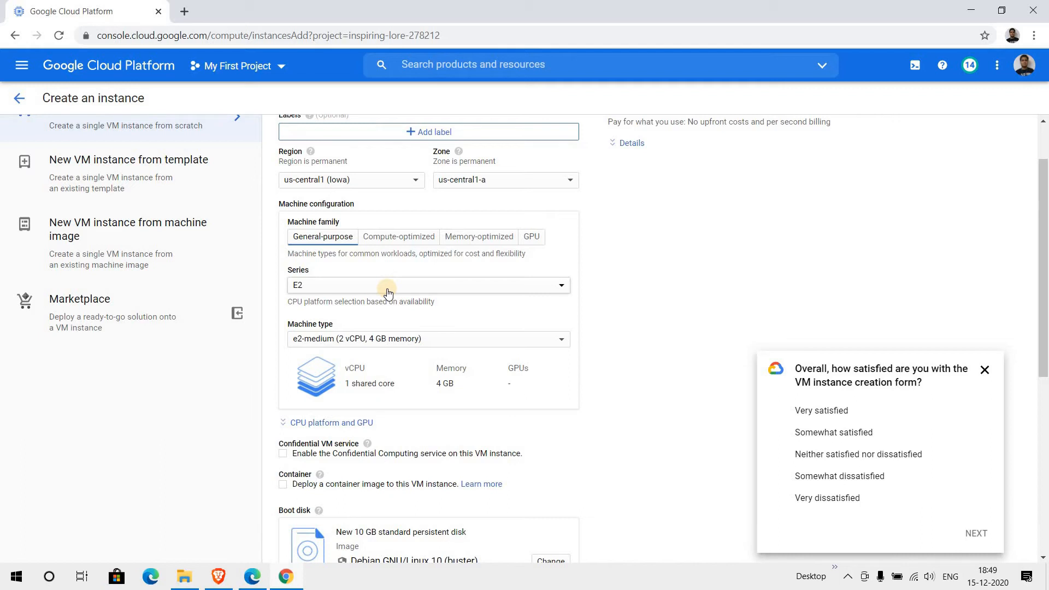
{"action": "left_click", "coordinate": [392, 240]}
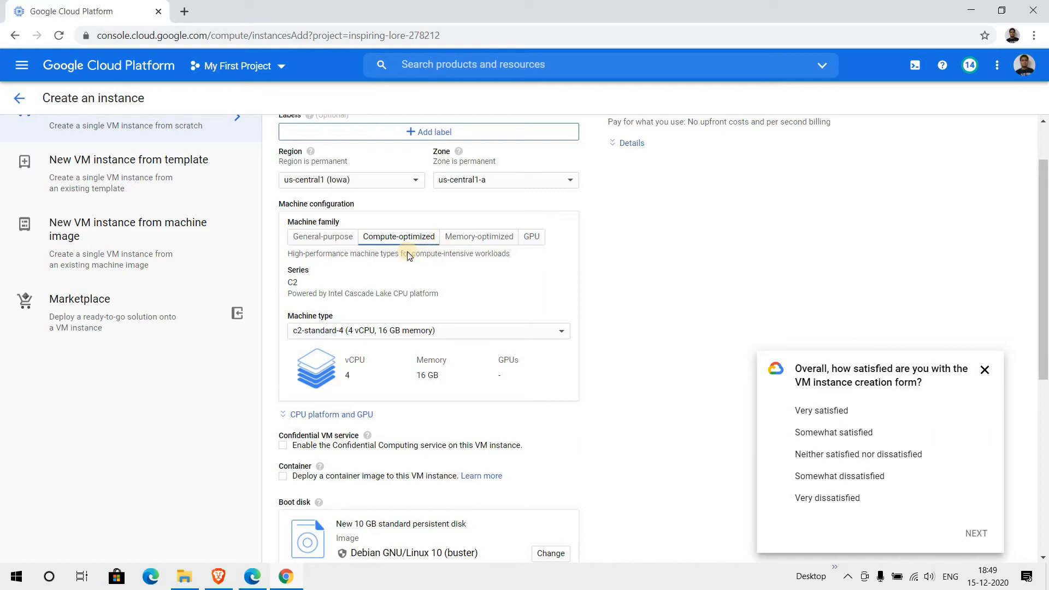
{"action": "left_click", "coordinate": [474, 242]}
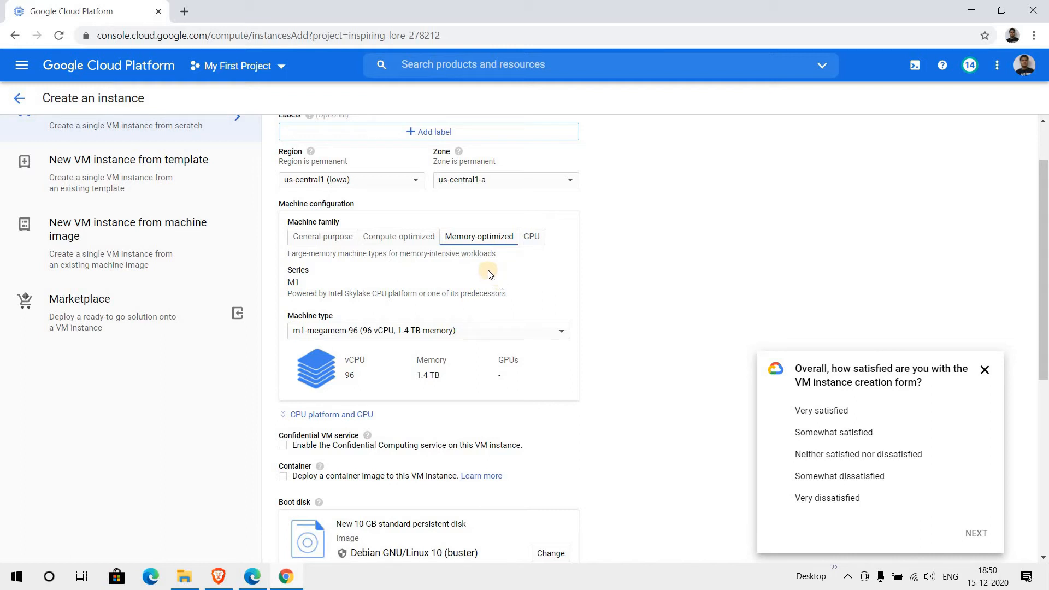
{"action": "left_click", "coordinate": [531, 238]}
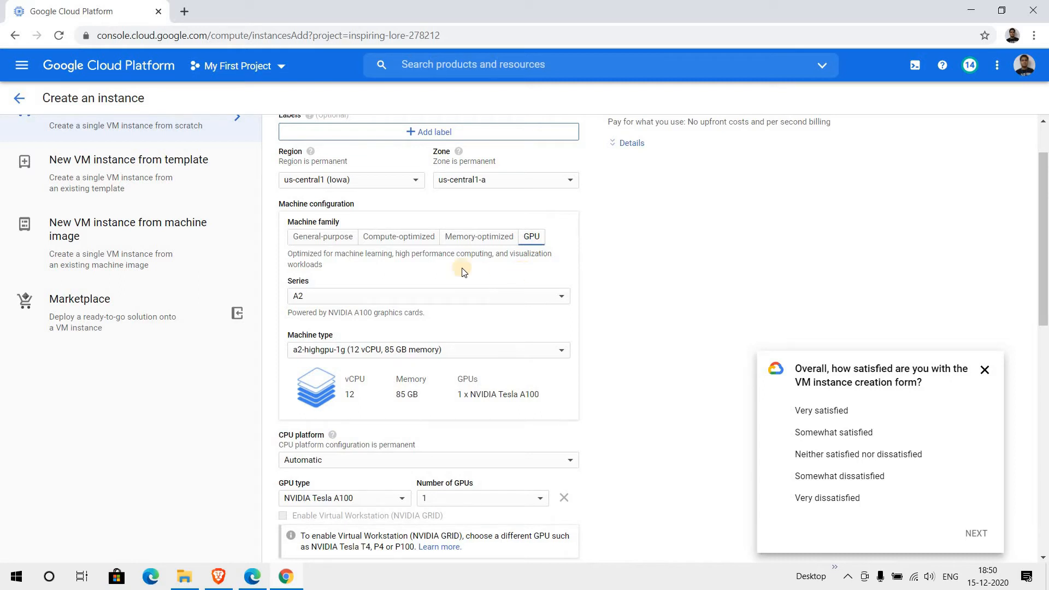
{"action": "left_click", "coordinate": [323, 241]}
{"action": "left_click", "coordinate": [410, 340]}
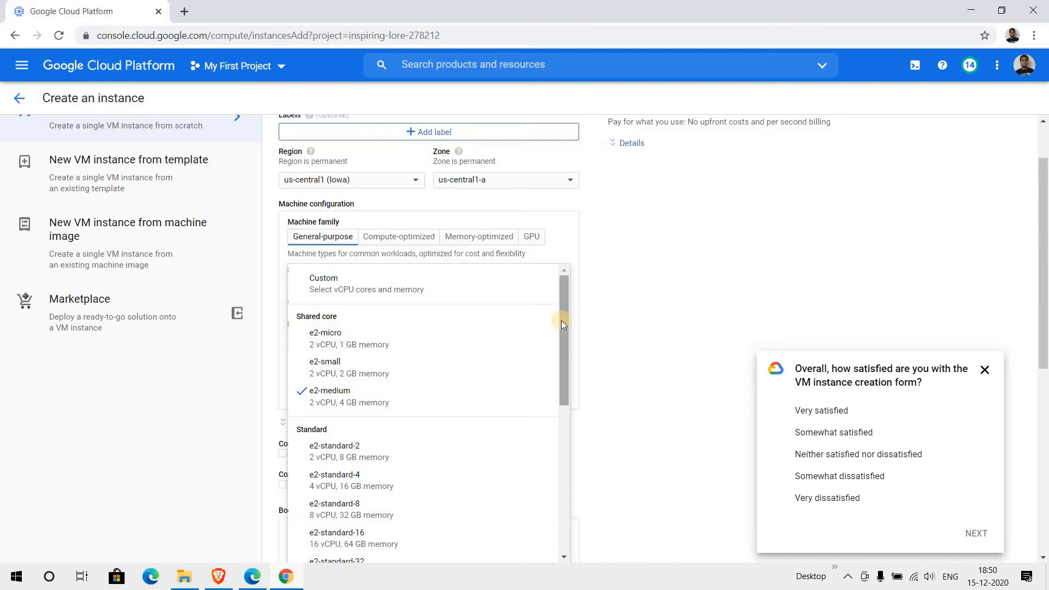
{"action": "scroll", "coordinate": [552, 404], "scroll_direction": "down", "scroll_amount": 3}
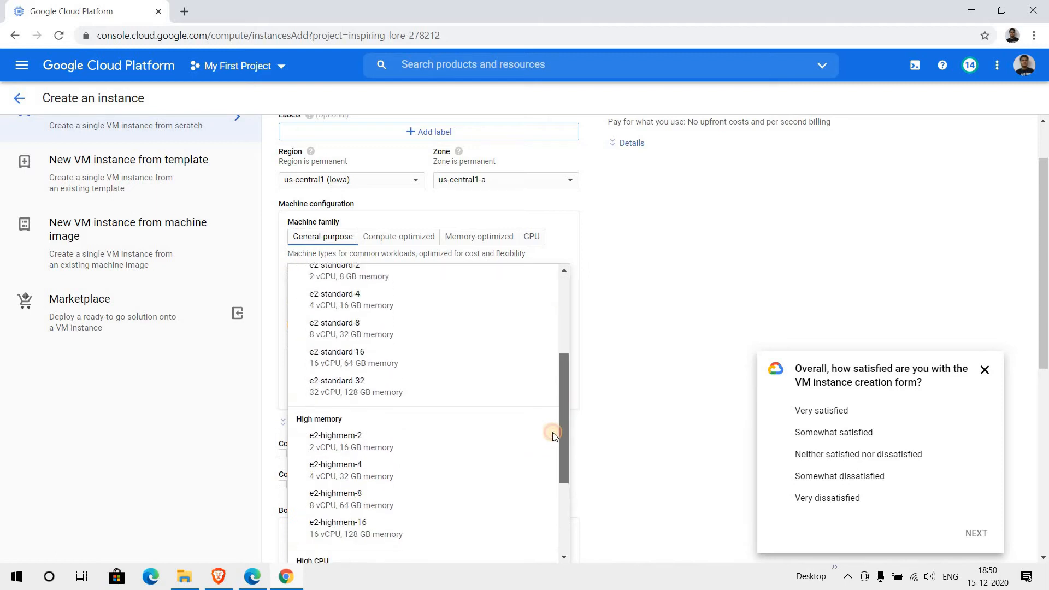
{"action": "scroll", "coordinate": [553, 434], "scroll_direction": "down", "scroll_amount": 3}
{"action": "scroll", "coordinate": [556, 347], "scroll_direction": "up", "scroll_amount": 6}
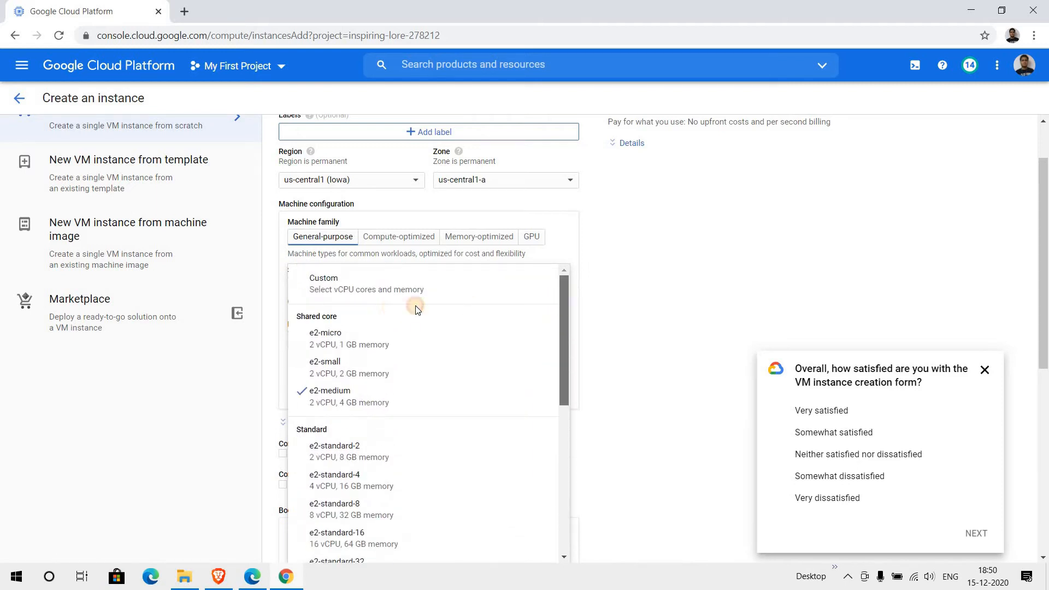
{"action": "left_click", "coordinate": [365, 370]}
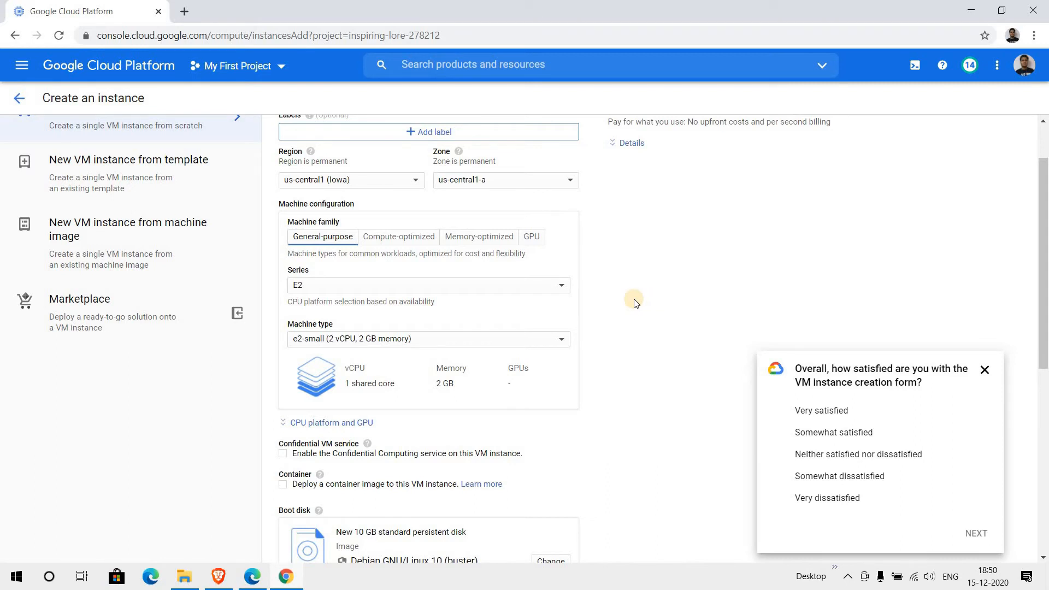
{"action": "left_click", "coordinate": [403, 342]}
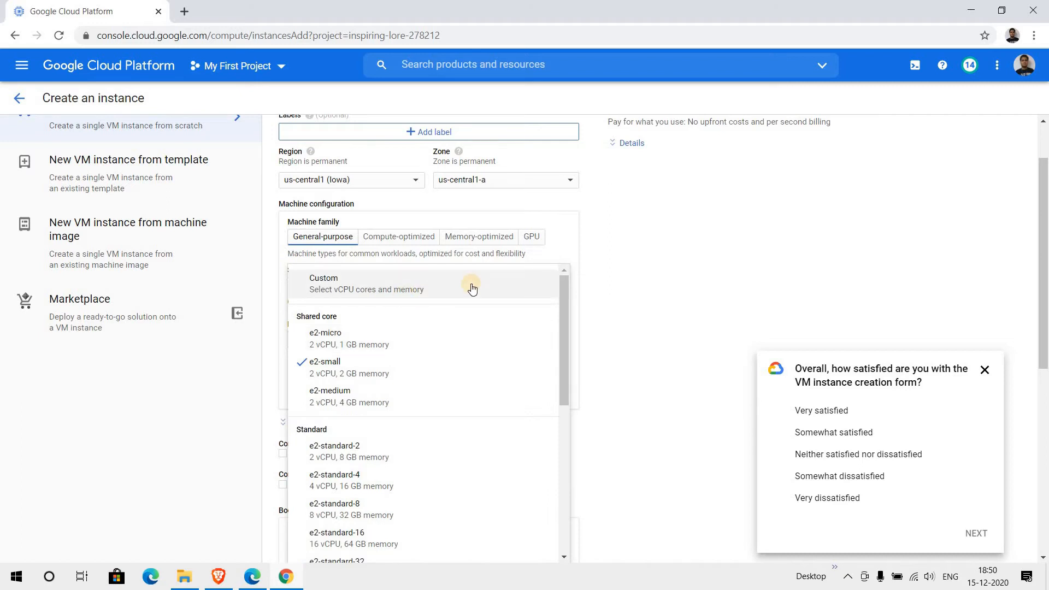
{"action": "left_click", "coordinate": [612, 277]}
{"action": "left_click", "coordinate": [404, 344]}
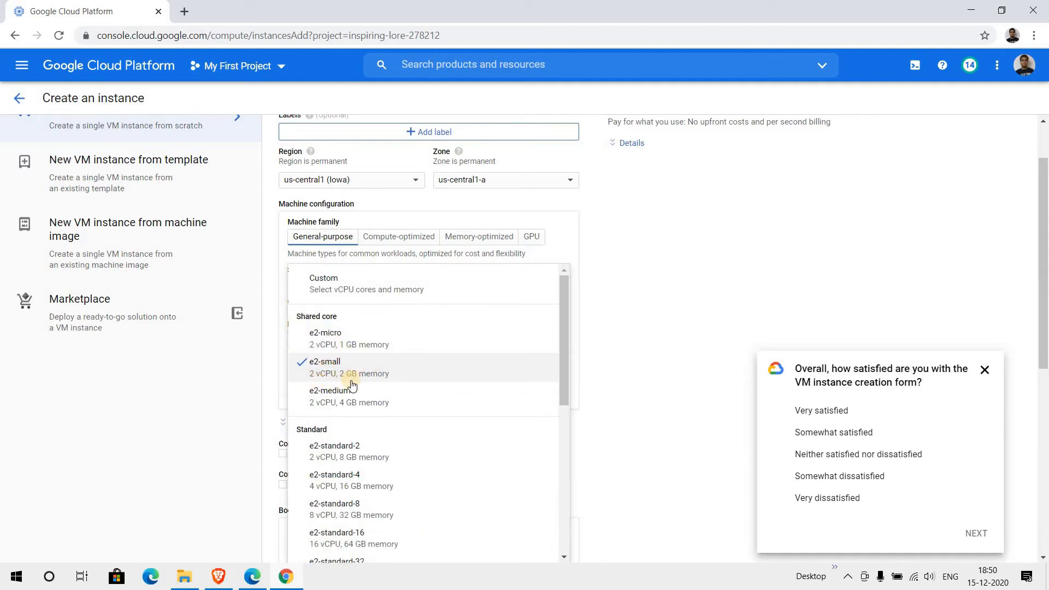
{"action": "left_click", "coordinate": [680, 316]}
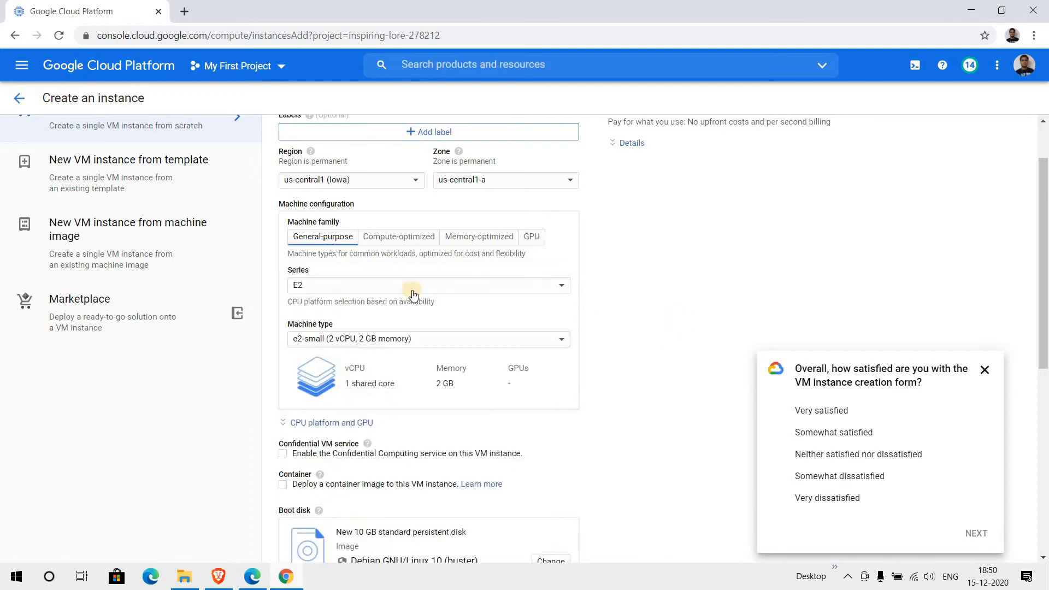
{"action": "left_click", "coordinate": [403, 343]}
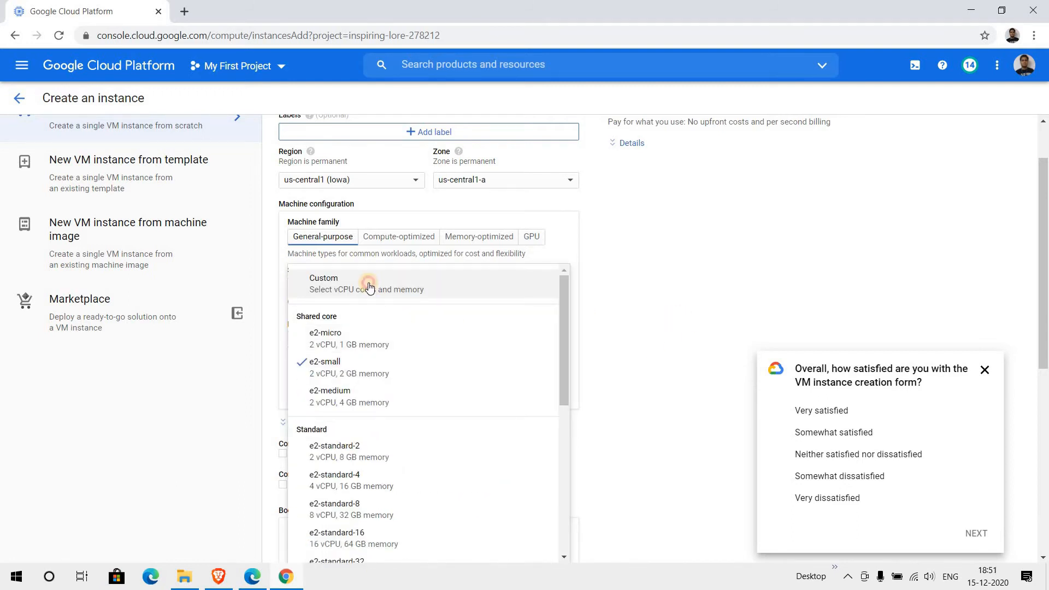
- Switch to a Custom machine type and enter 1 core and 2 GB of memory
{"action": "left_click", "coordinate": [369, 288]}
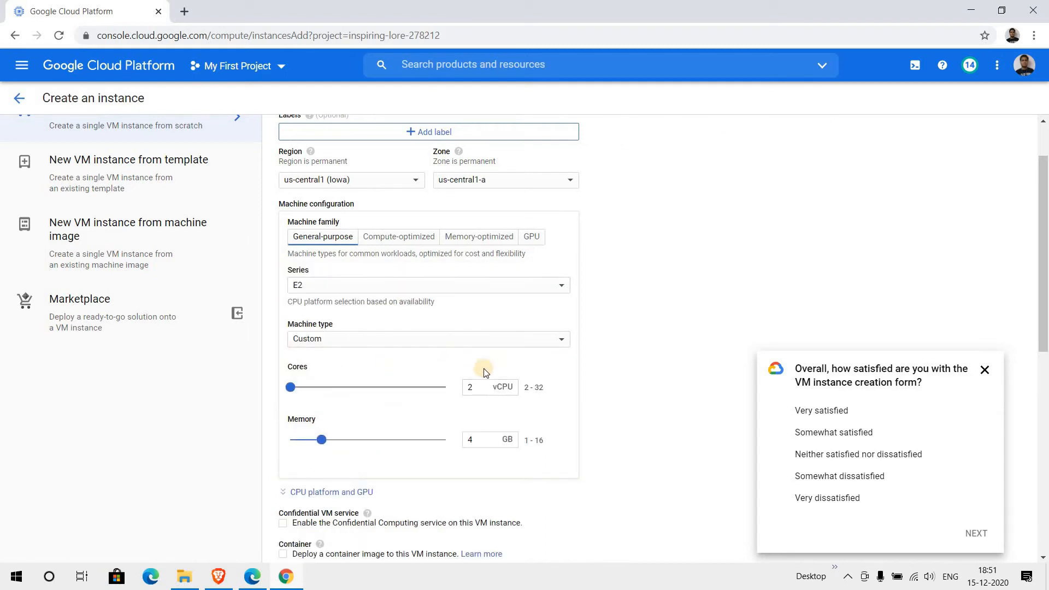
{"action": "left_click_drag", "start_coordinate": [467, 387], "coordinate": [529, 397]}
{"action": "type", "text": "1"}
{"action": "left_click_drag", "start_coordinate": [473, 440], "coordinate": [497, 447]}
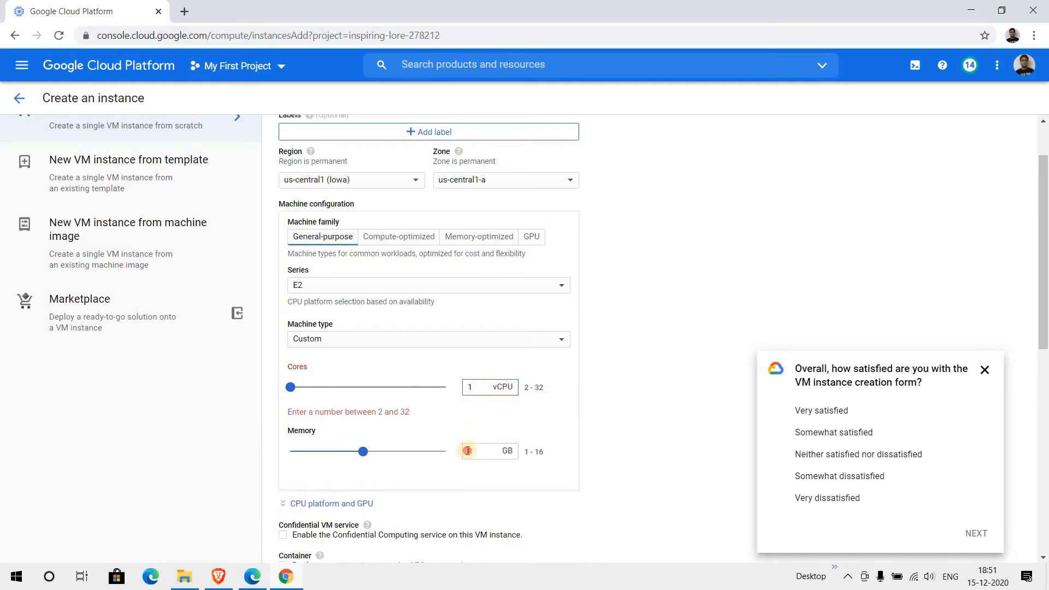
{"action": "type", "text": "2"}
{"action": "left_click", "coordinate": [627, 366]}
{"action": "scroll", "coordinate": [486, 359], "scroll_direction": "down", "scroll_amount": 1}
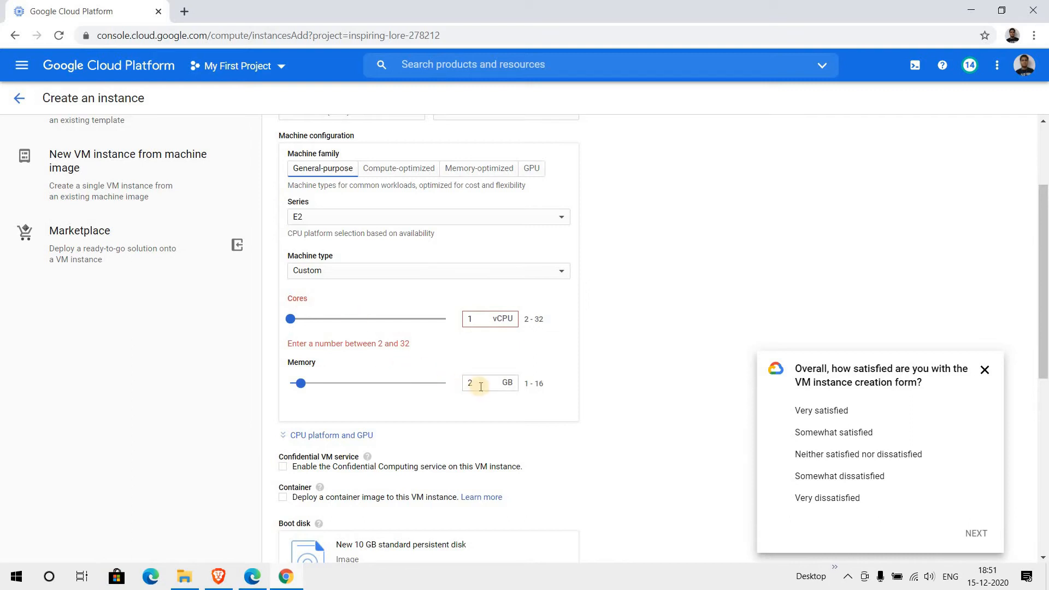
- Correct the core count to 2 vCPUs, keeping memory at 2 GB
{"action": "double_click", "coordinate": [459, 320]}
{"action": "type", "text": "2"}
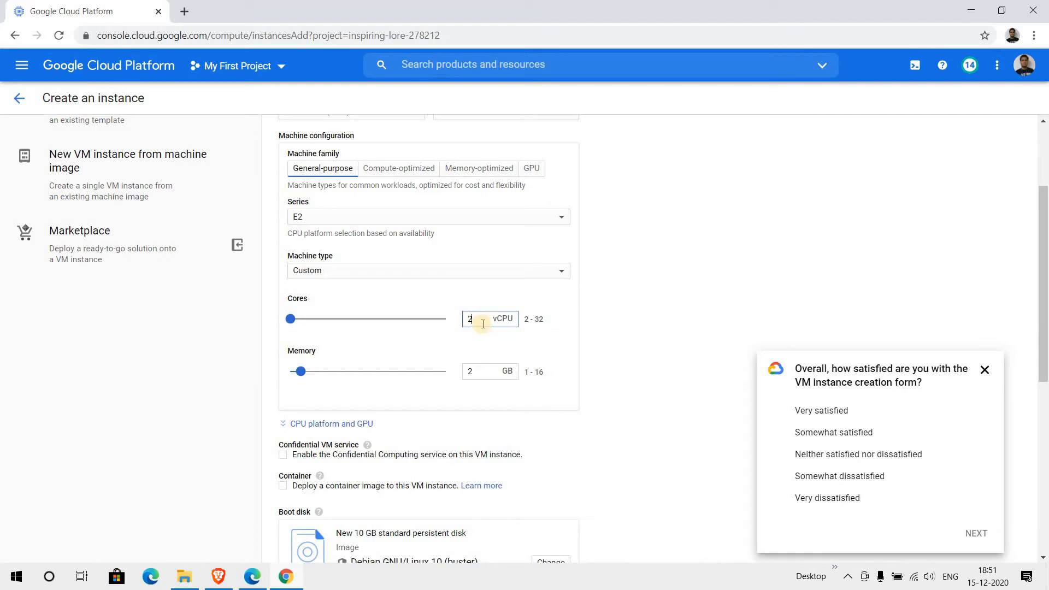
{"action": "left_click", "coordinate": [478, 372]}
{"action": "left_click_drag", "start_coordinate": [479, 372], "coordinate": [463, 374]}
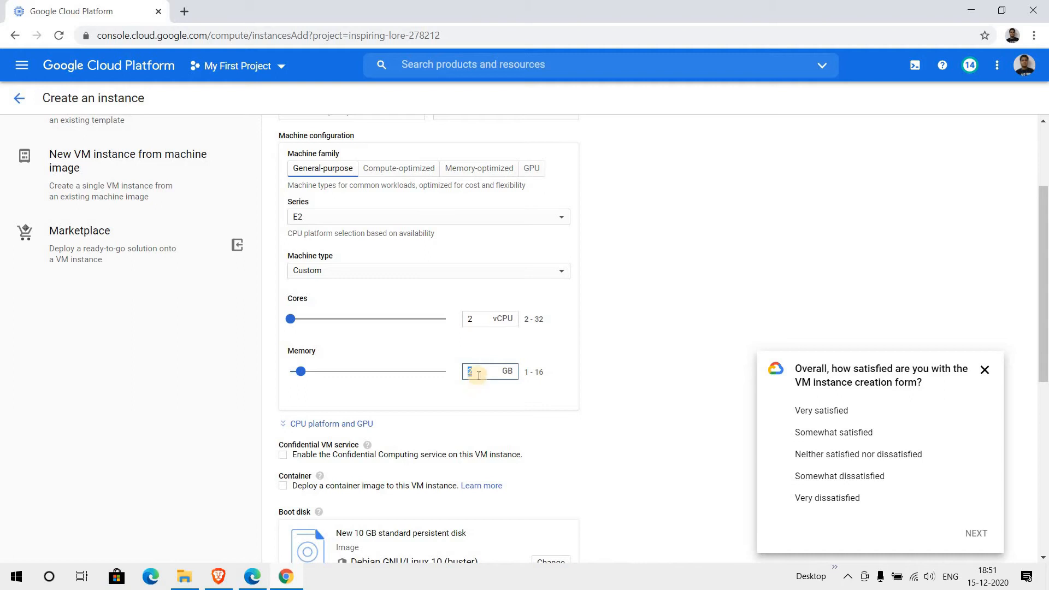
{"action": "left_click", "coordinate": [612, 368]}
{"action": "scroll", "coordinate": [639, 374], "scroll_direction": "down", "scroll_amount": 3}
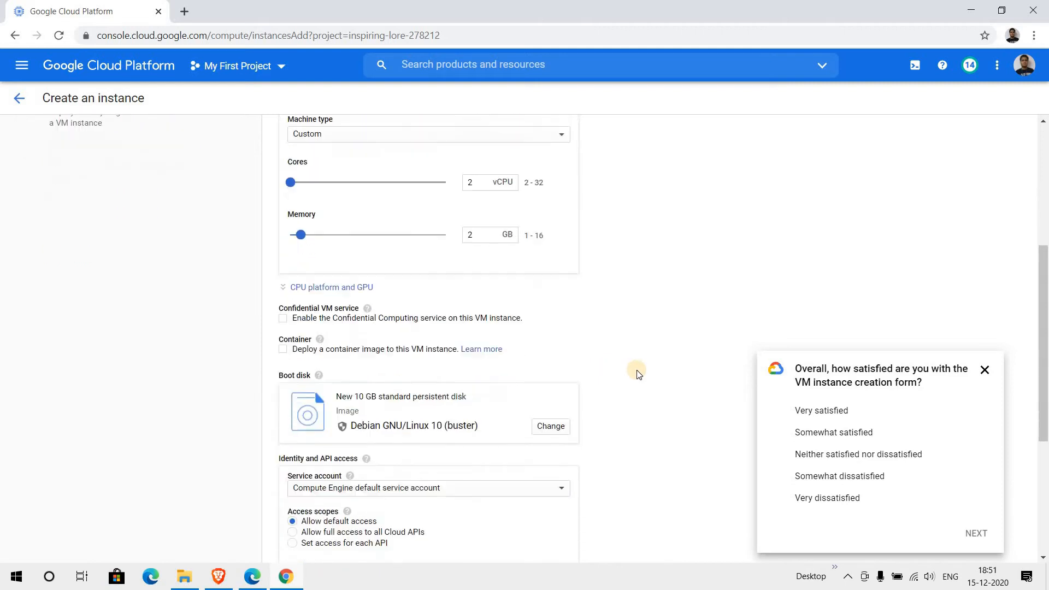
{"action": "scroll", "coordinate": [639, 374], "scroll_direction": "down", "scroll_amount": 2}
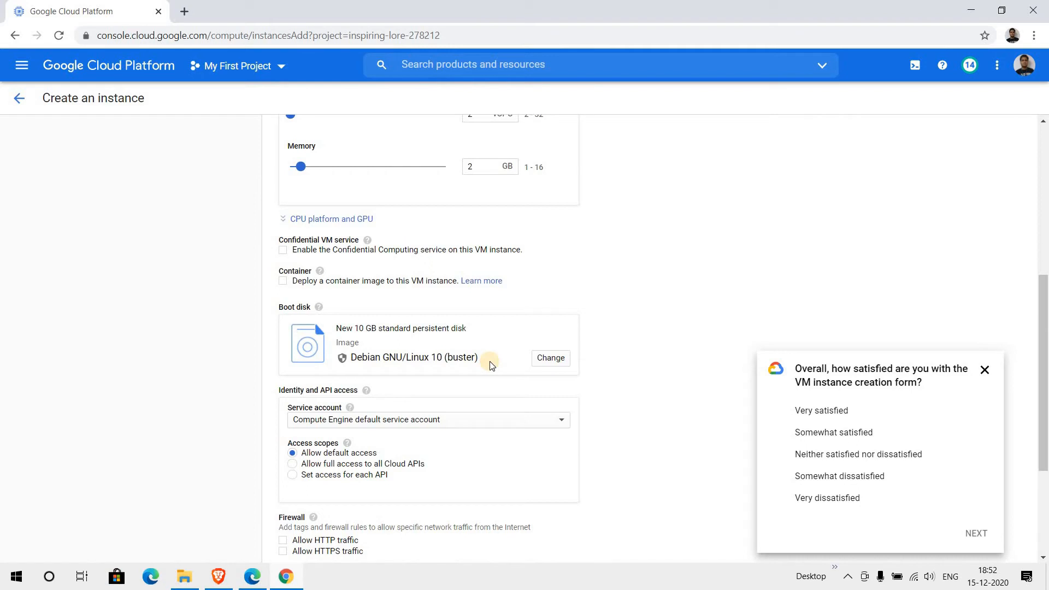
- Choose Windows Server 2012 R2 Datacenter as the boot disk's operating system image
{"action": "left_click", "coordinate": [540, 361]}
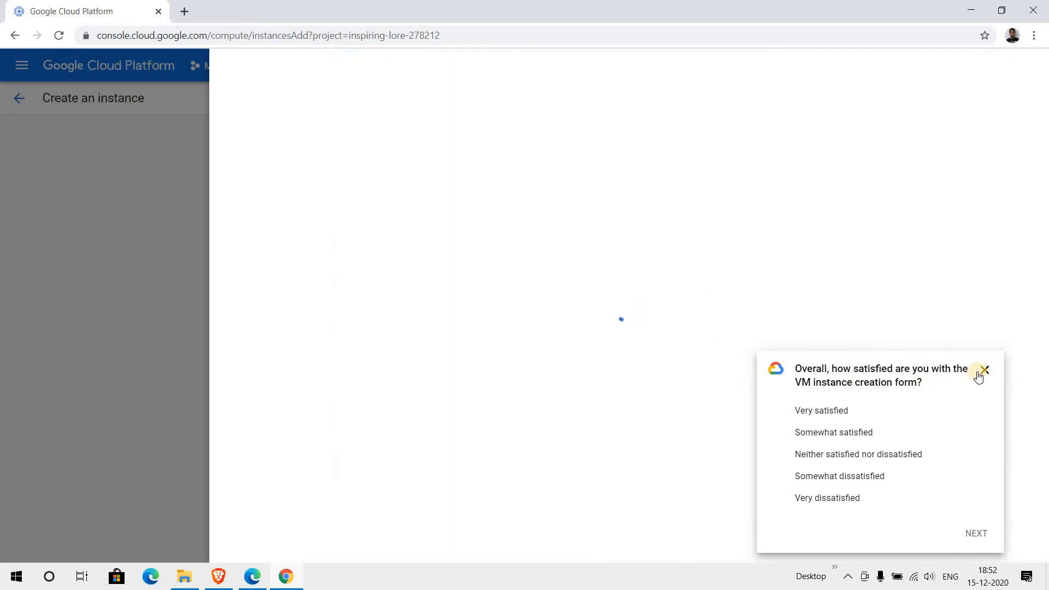
{"action": "left_click", "coordinate": [984, 370]}
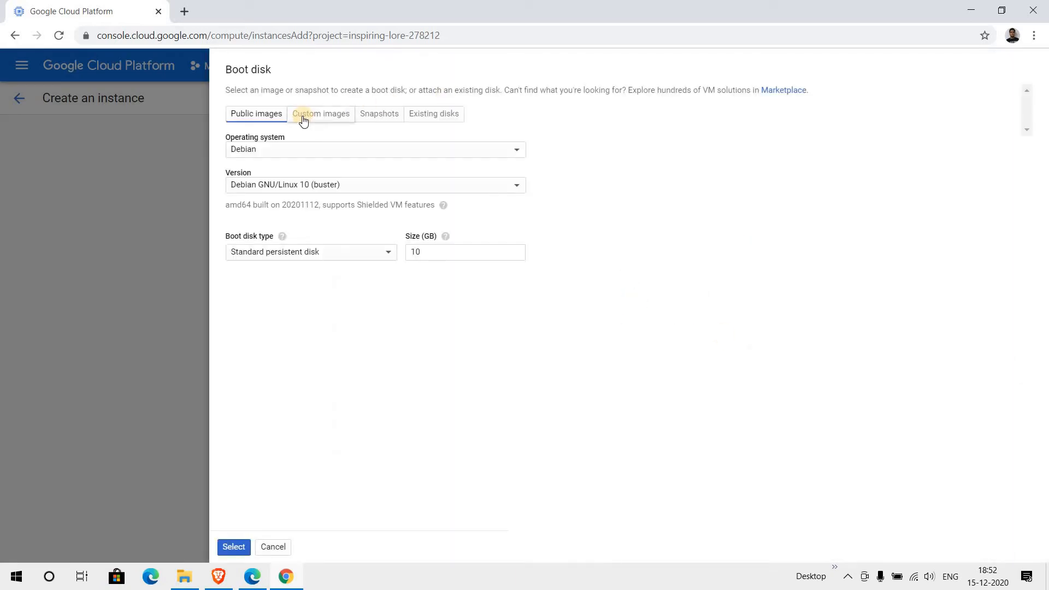
{"action": "left_click", "coordinate": [304, 151]}
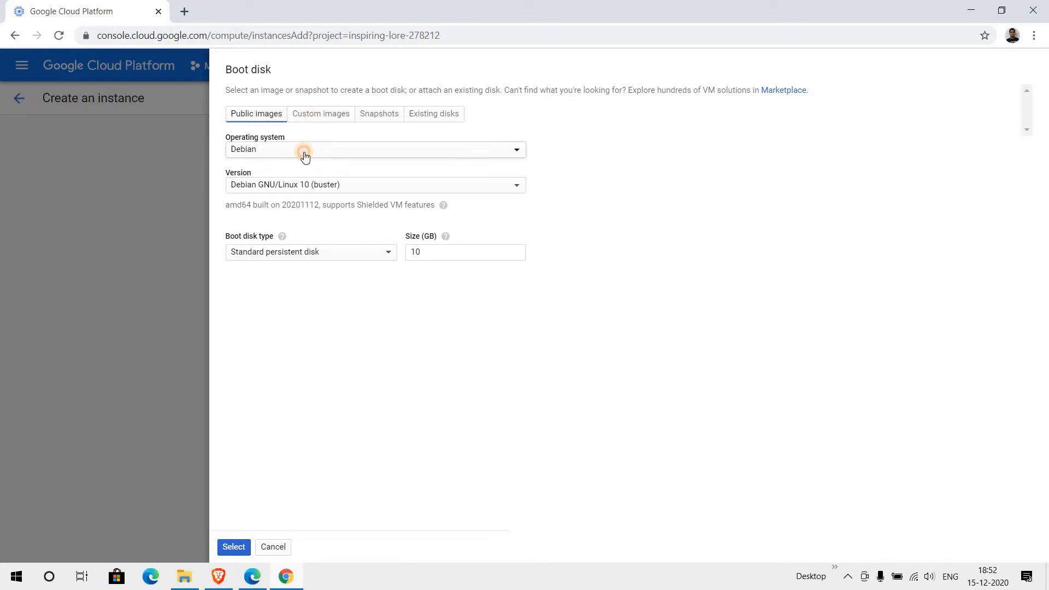
{"action": "left_click", "coordinate": [275, 349]}
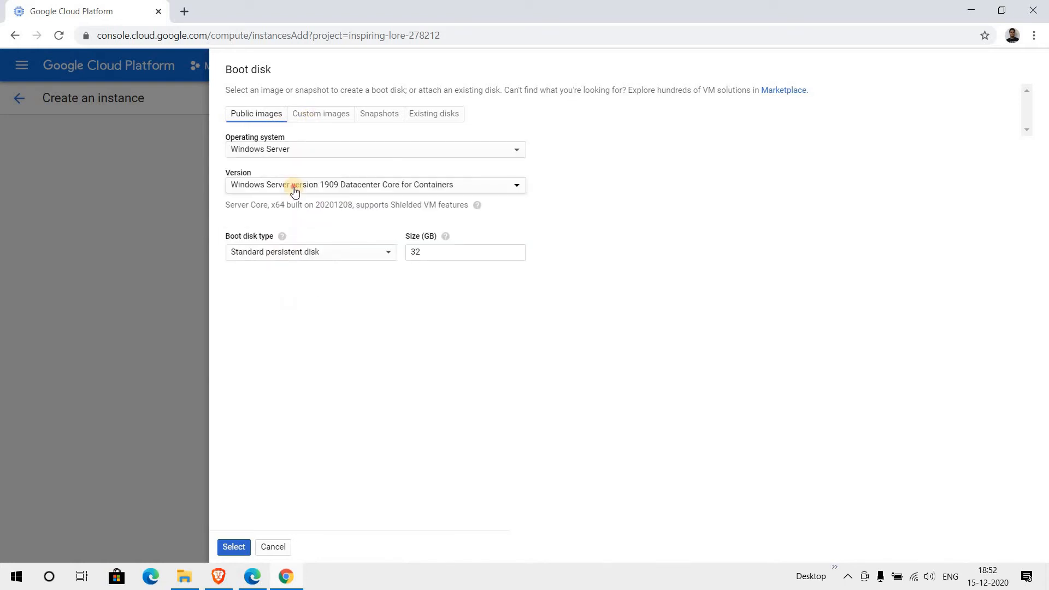
{"action": "left_click", "coordinate": [294, 189]}
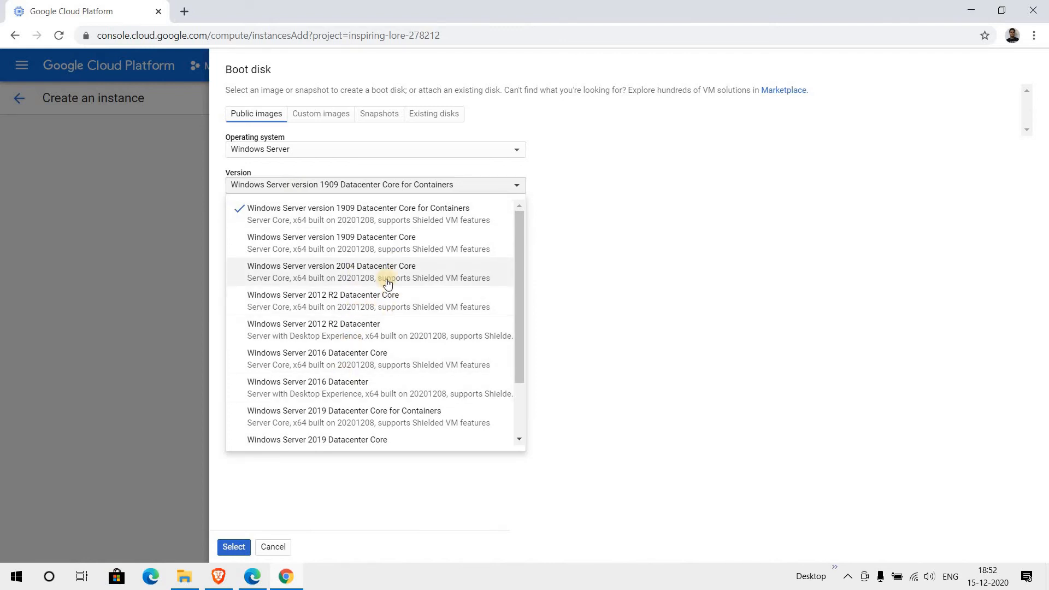
{"action": "left_click", "coordinate": [367, 336]}
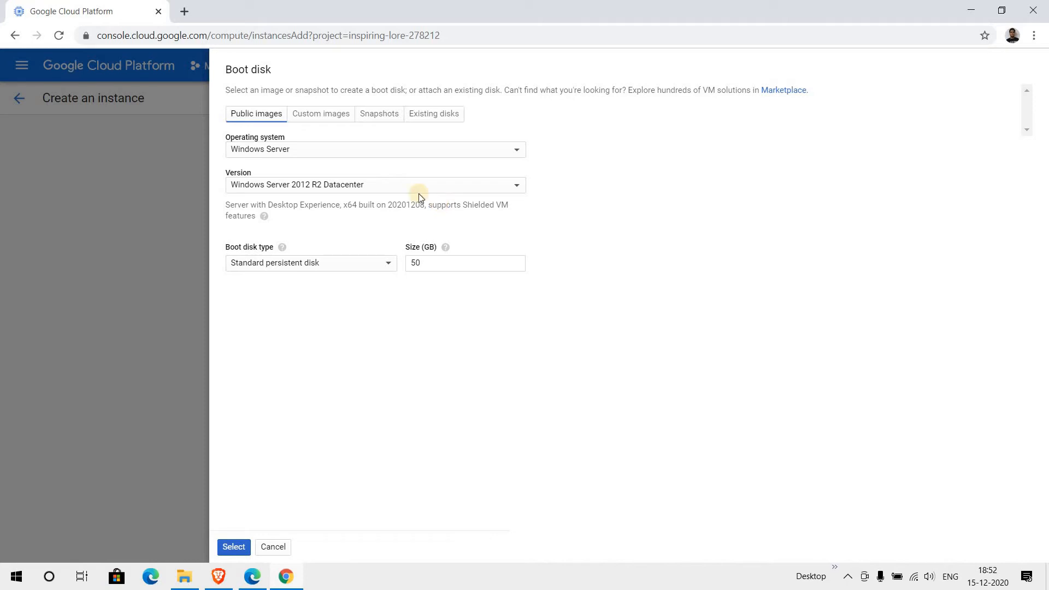
{"action": "left_click", "coordinate": [386, 187]}
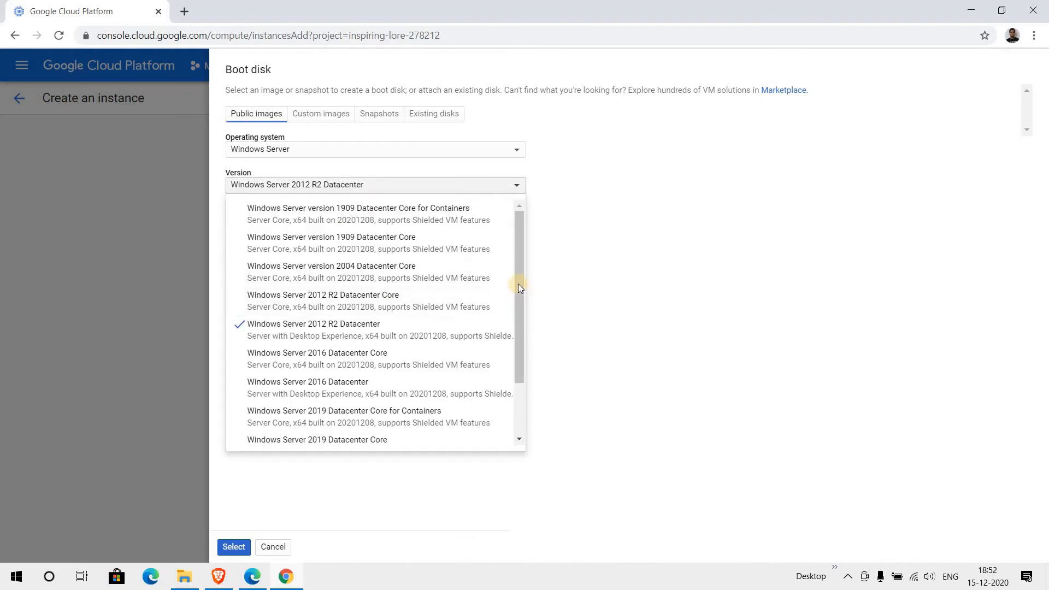
{"action": "scroll", "coordinate": [492, 369], "scroll_direction": "down", "scroll_amount": 2}
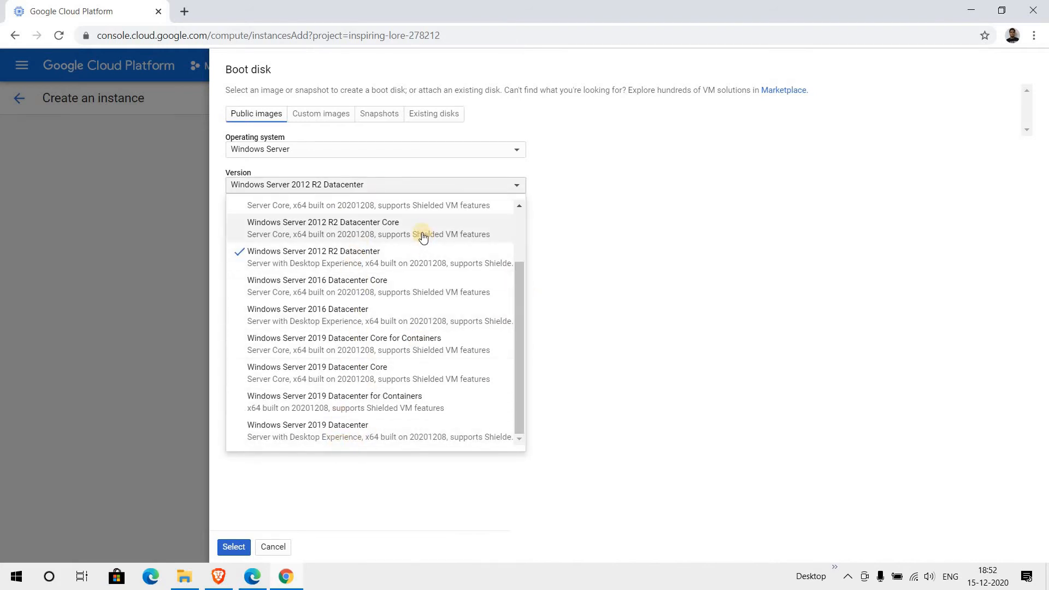
{"action": "left_click", "coordinate": [606, 346]}
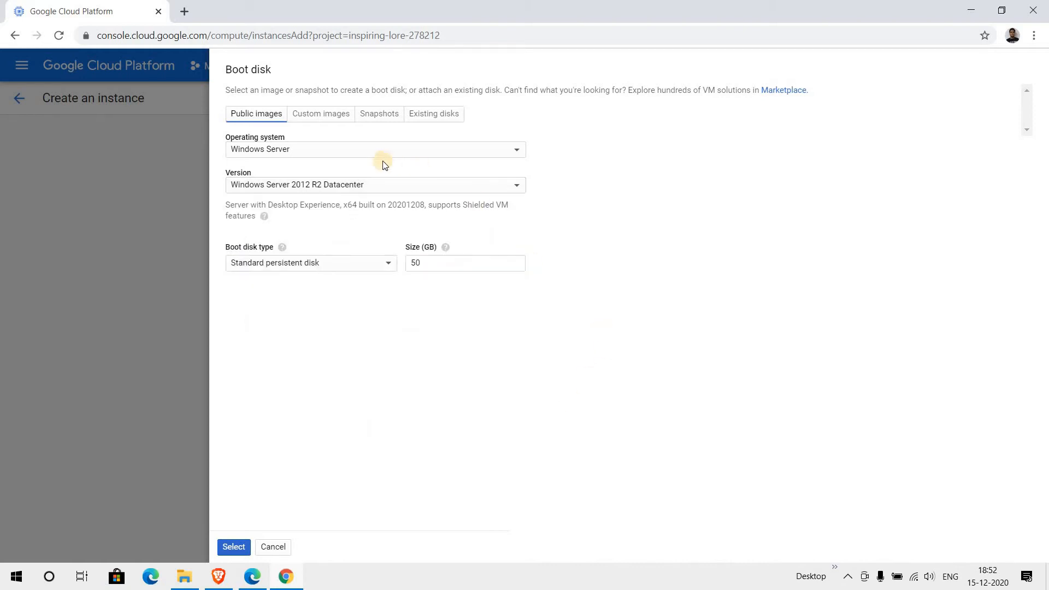
- Check the Custom images and Snapshots sources, finding no snapshots available
{"action": "left_click", "coordinate": [311, 115]}
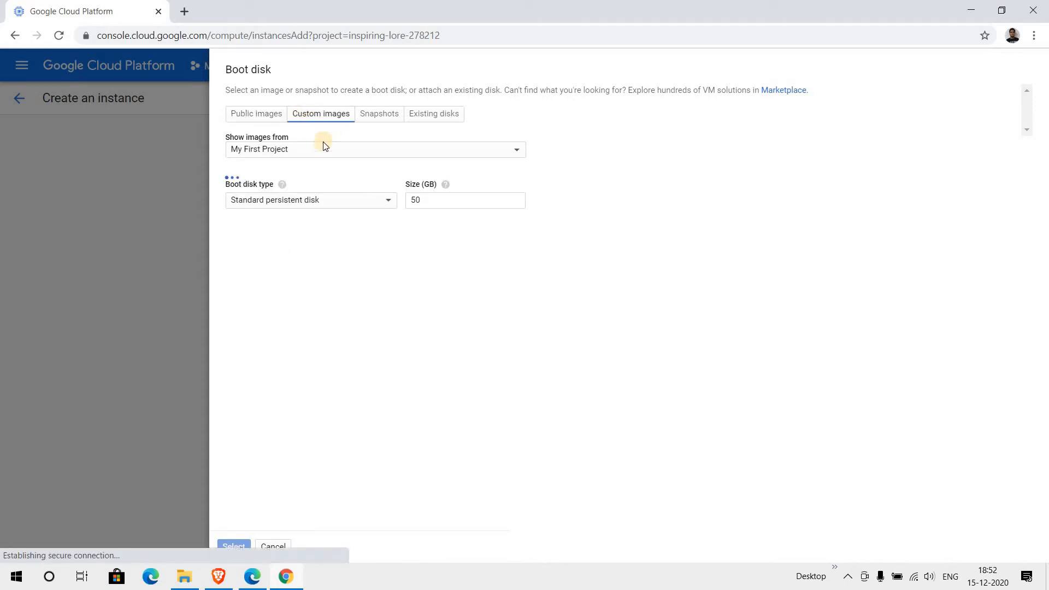
{"action": "left_click", "coordinate": [317, 150]}
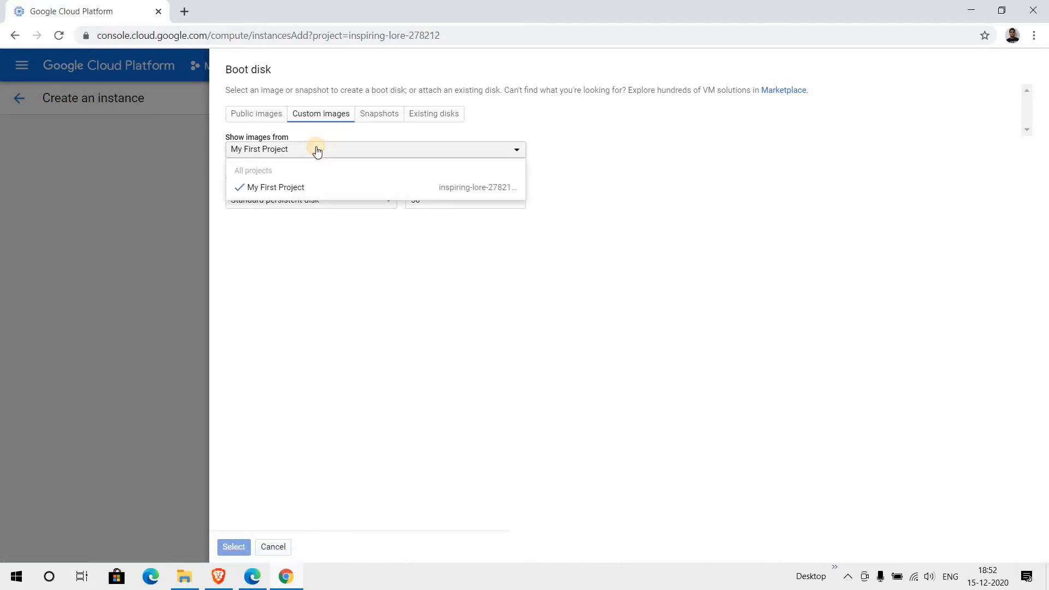
{"action": "left_click", "coordinate": [547, 140]}
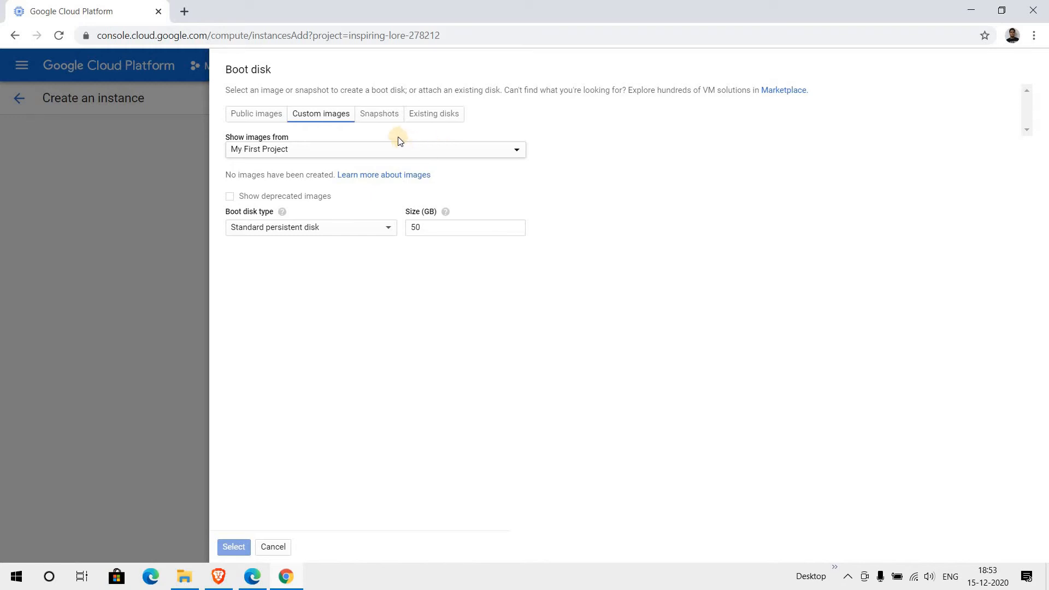
{"action": "left_click", "coordinate": [377, 118]}
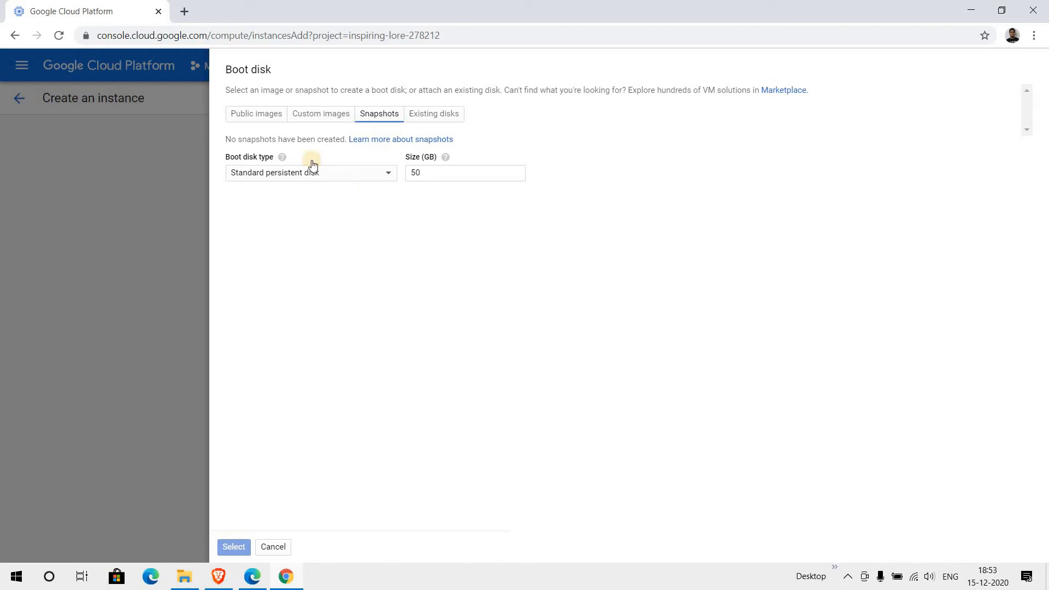
{"action": "left_click_drag", "start_coordinate": [226, 139], "coordinate": [340, 139]}
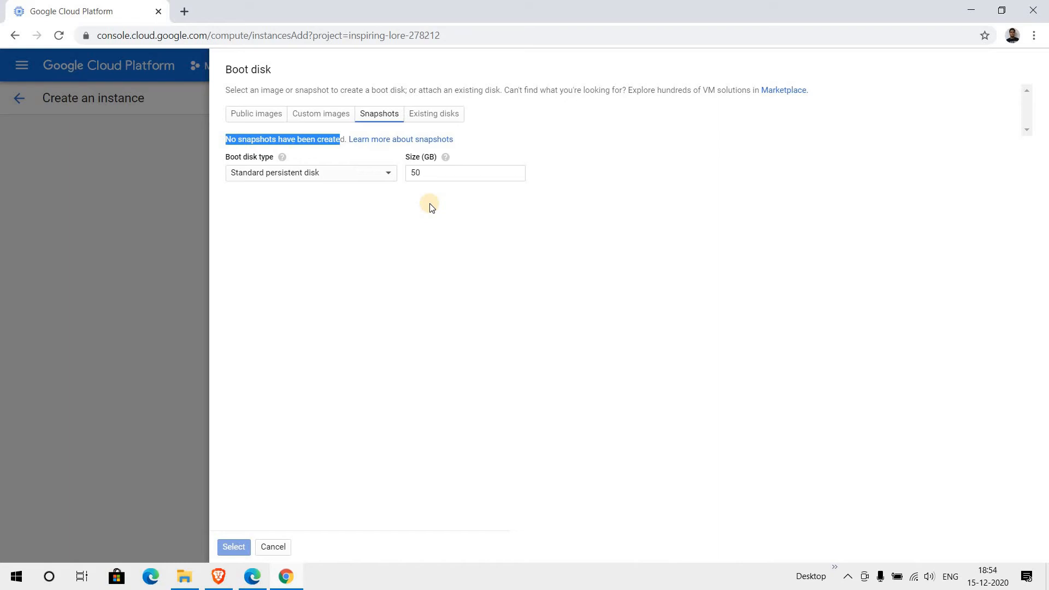
- View the Existing disks source, which offers only disk-1 in us-central1-a
{"action": "left_click", "coordinate": [444, 113]}
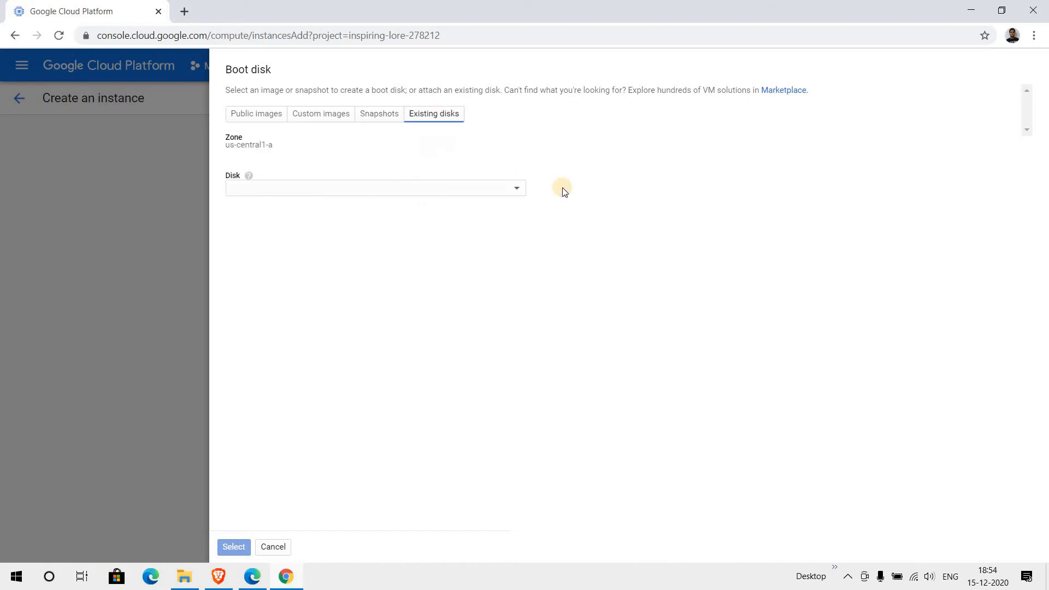
{"action": "left_click", "coordinate": [519, 189]}
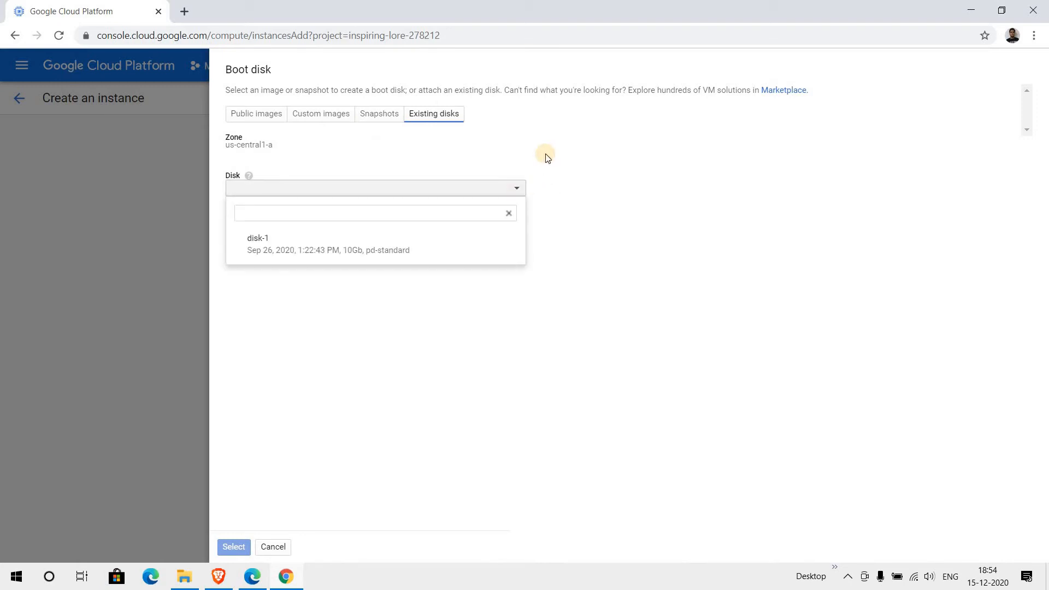
{"action": "left_click", "coordinate": [584, 150]}
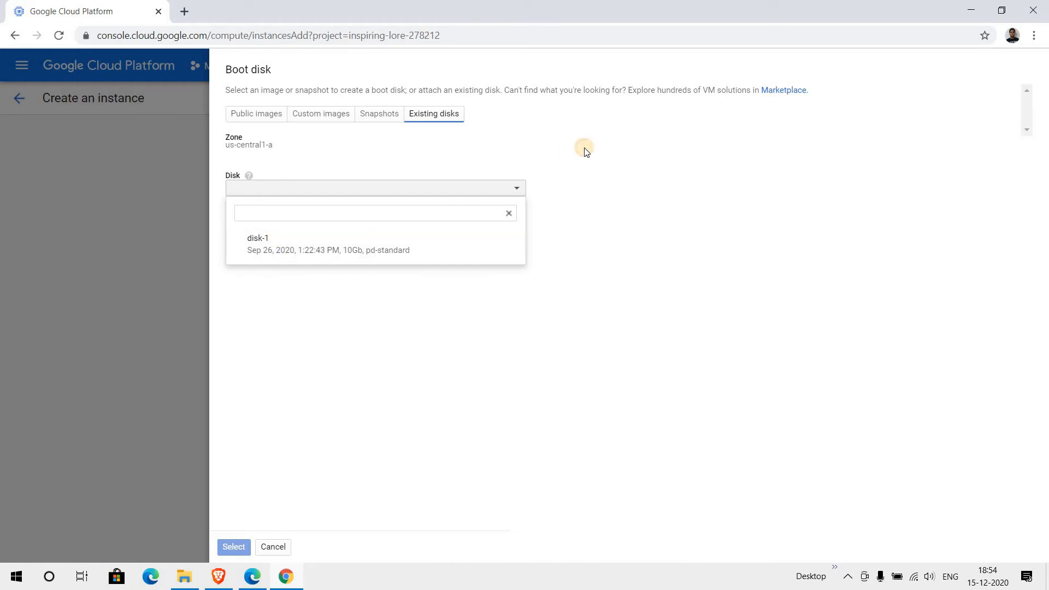
- Use the public image on a 50 GB Standard persistent disk and apply the boot disk
{"action": "left_click", "coordinate": [273, 126]}
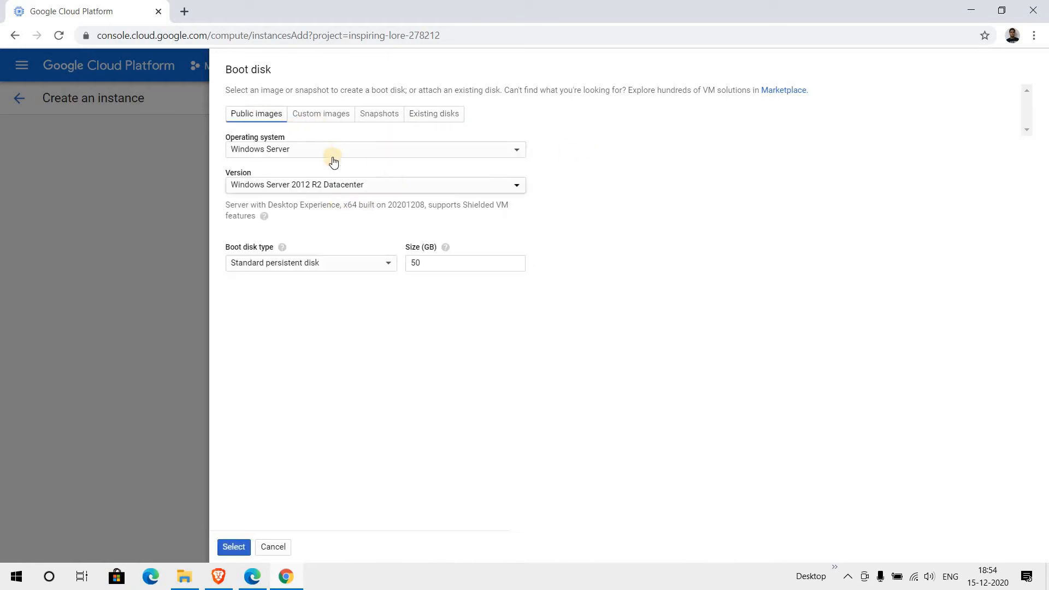
{"action": "left_click", "coordinate": [370, 268]}
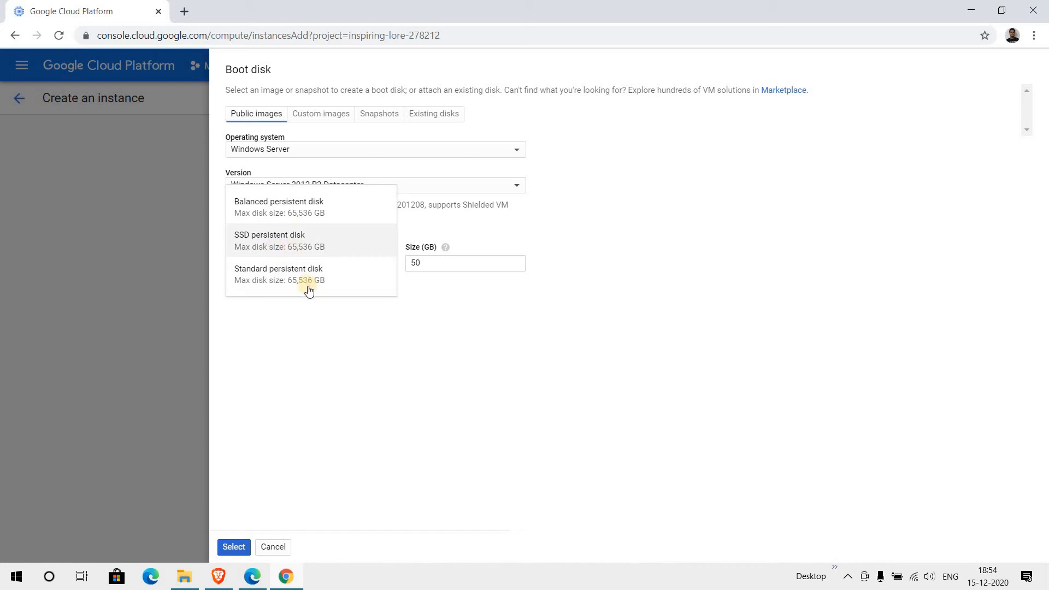
{"action": "left_click", "coordinate": [450, 319]}
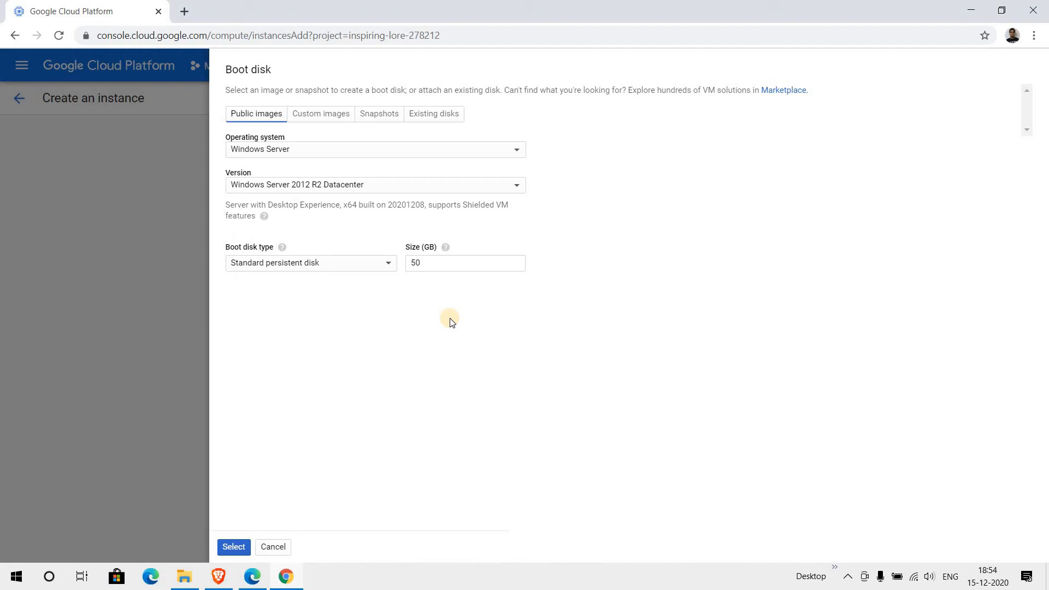
{"action": "left_click", "coordinate": [387, 265]}
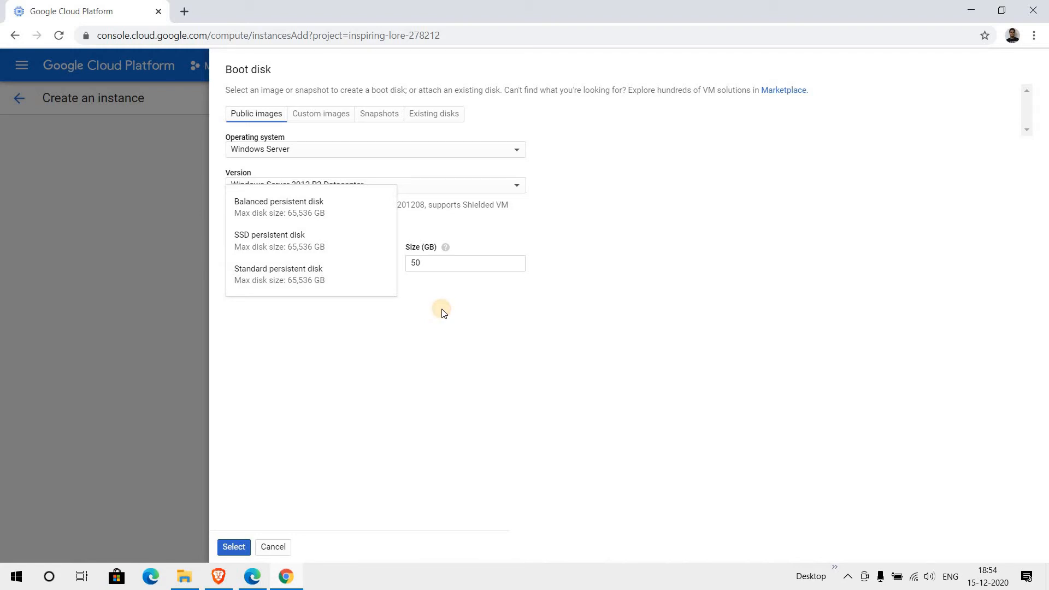
{"action": "left_click", "coordinate": [444, 312]}
{"action": "key", "text": "Tab"}
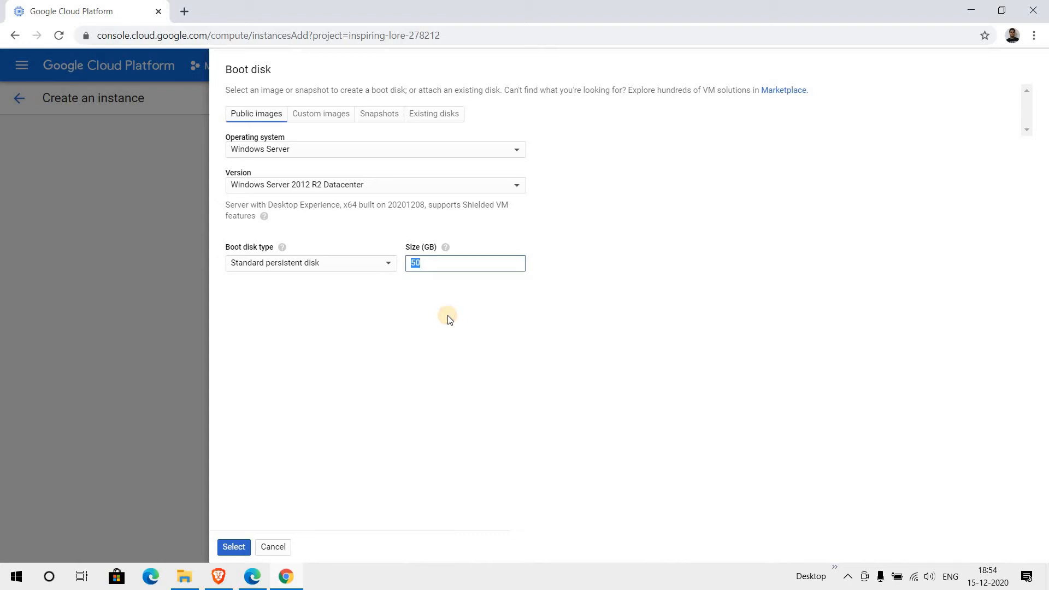
{"action": "left_click", "coordinate": [232, 547]}
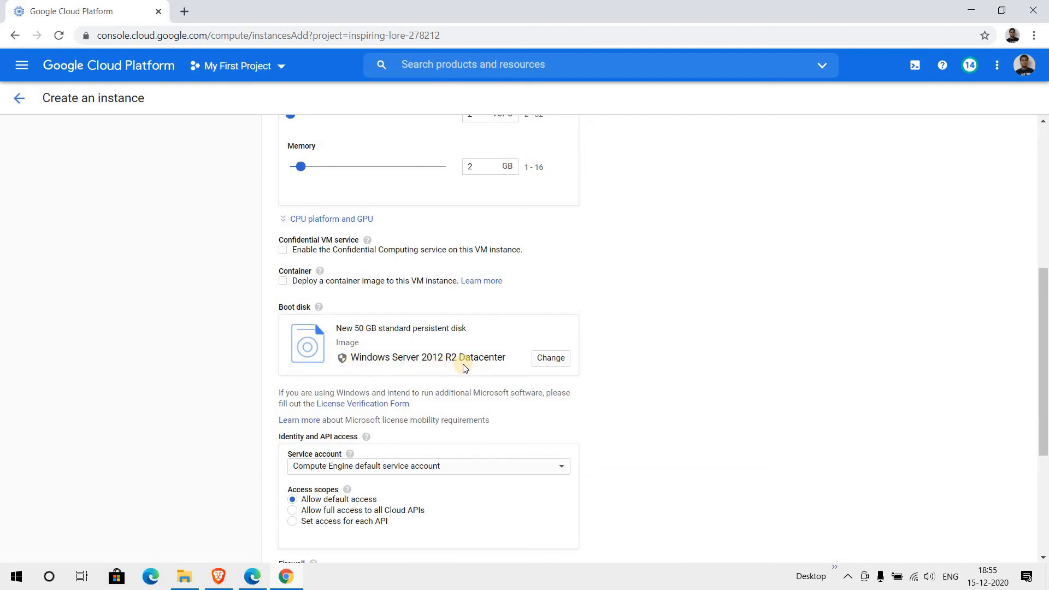
- Expand the 'Management, security, disks, networking, sole tenancy' section of the instance form
{"action": "scroll", "coordinate": [580, 348], "scroll_direction": "down", "scroll_amount": 2}
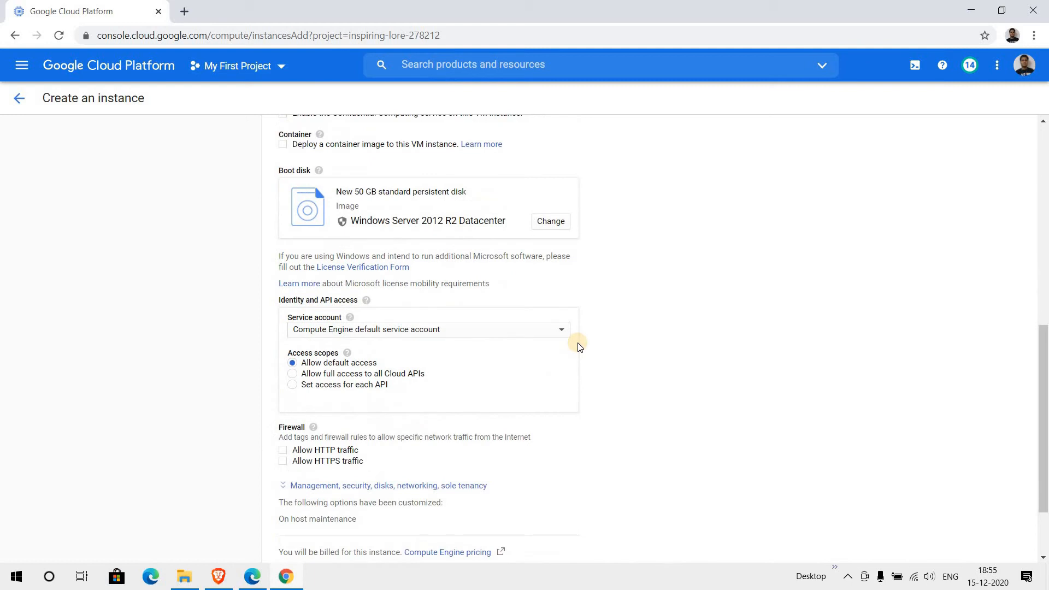
{"action": "scroll", "coordinate": [536, 337], "scroll_direction": "down", "scroll_amount": 2}
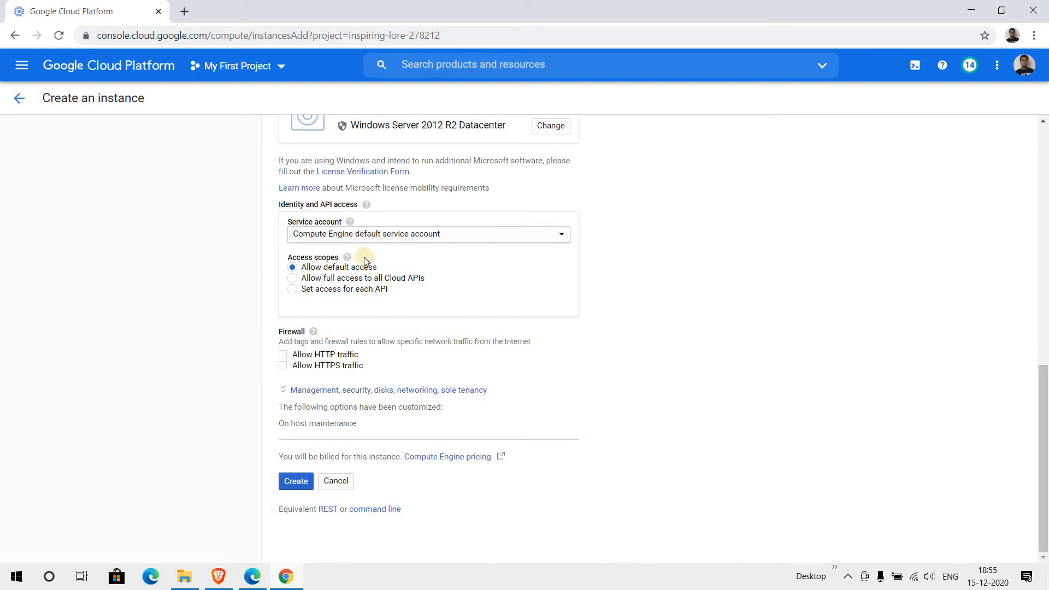
{"action": "left_click", "coordinate": [291, 392]}
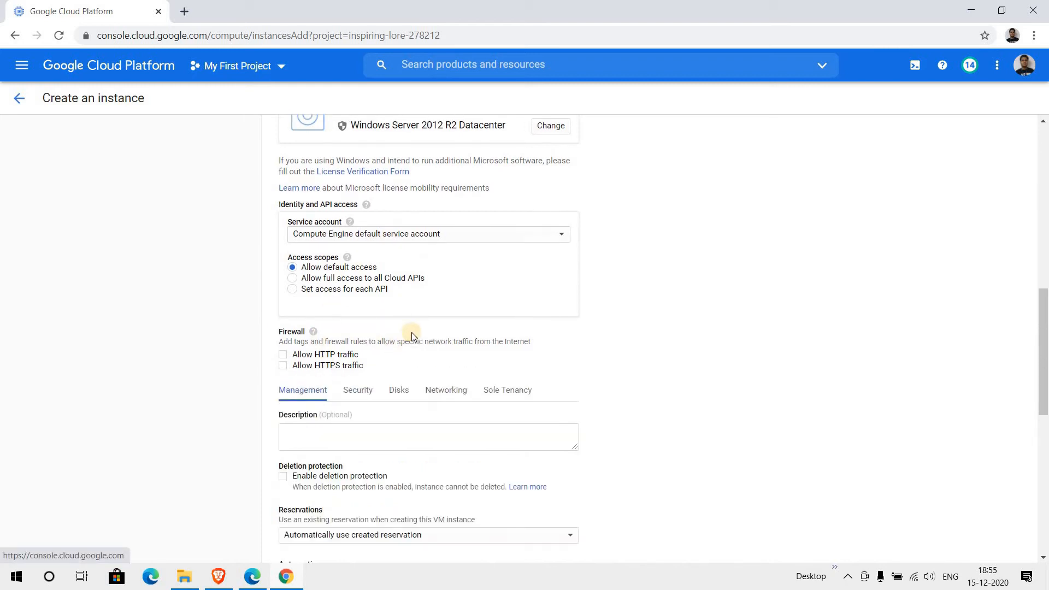
{"action": "scroll", "coordinate": [411, 332], "scroll_direction": "down", "scroll_amount": 3}
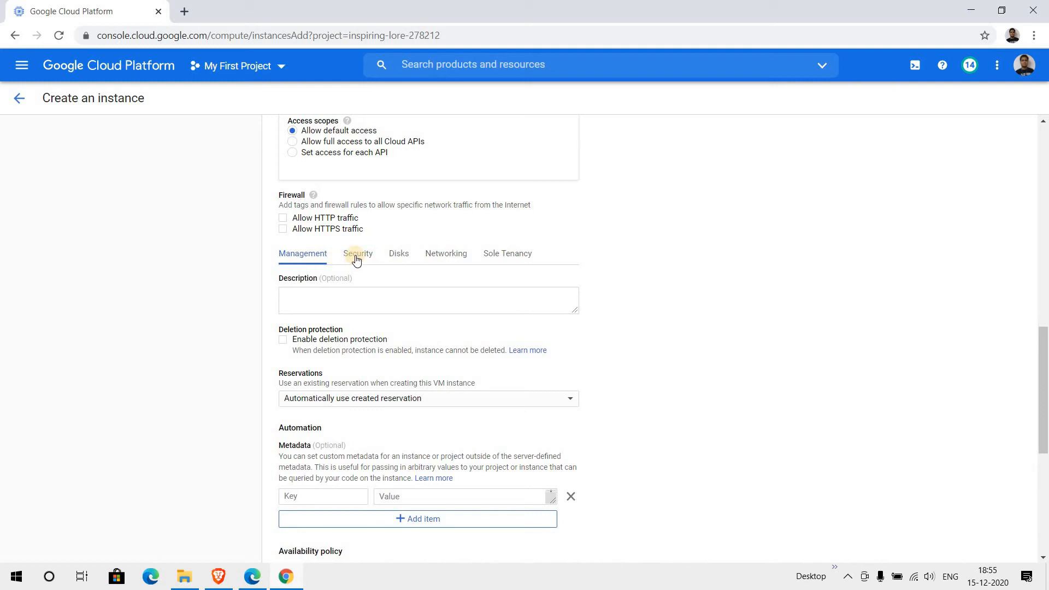
- Edit the vpc-custom-1 interface, keeping subnet-custom-1 and an Ephemeral (Automatic) internal IP
{"action": "left_click", "coordinate": [440, 260]}
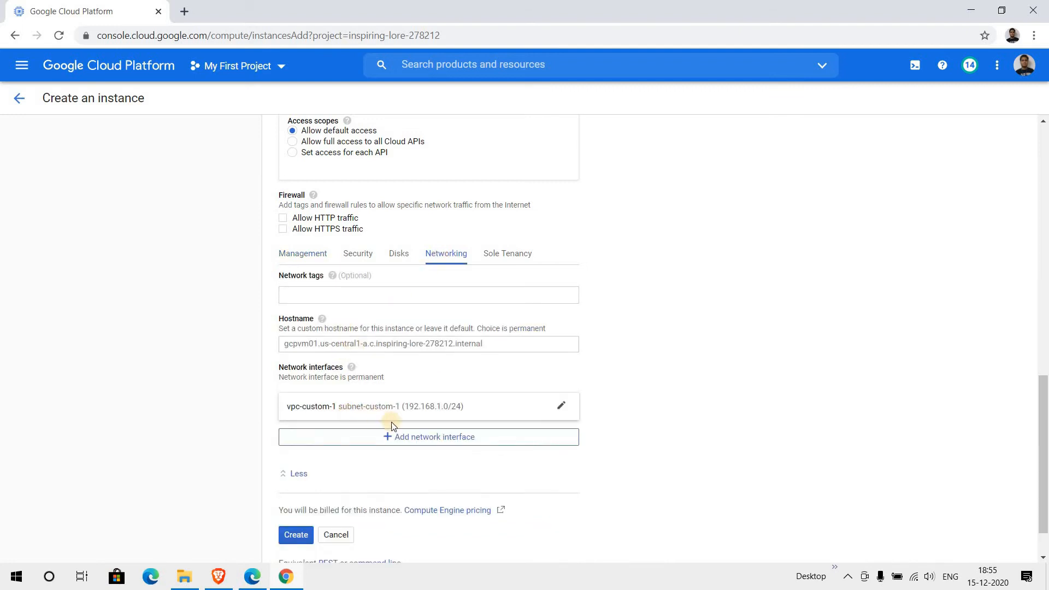
{"action": "left_click", "coordinate": [459, 406]}
{"action": "scroll", "coordinate": [433, 293], "scroll_direction": "down", "scroll_amount": 3}
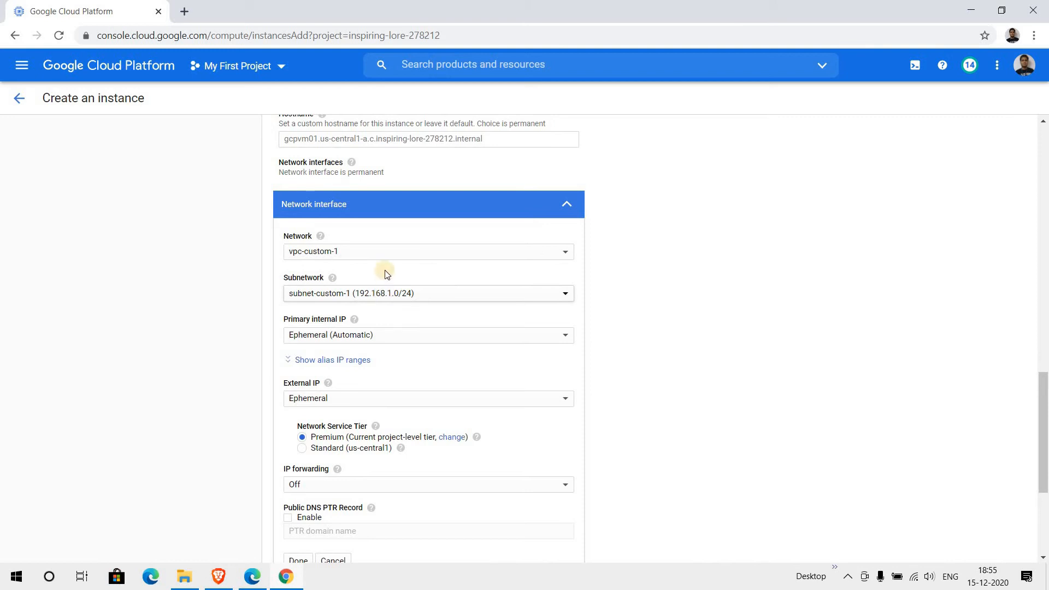
{"action": "left_click", "coordinate": [388, 255]}
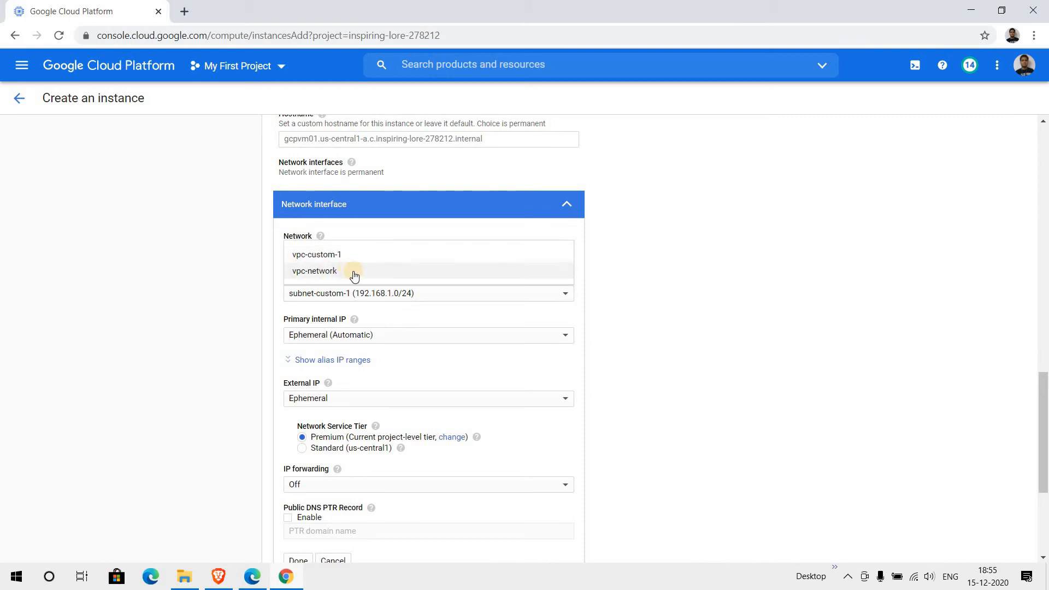
{"action": "left_click", "coordinate": [364, 256]}
{"action": "left_click", "coordinate": [387, 295]}
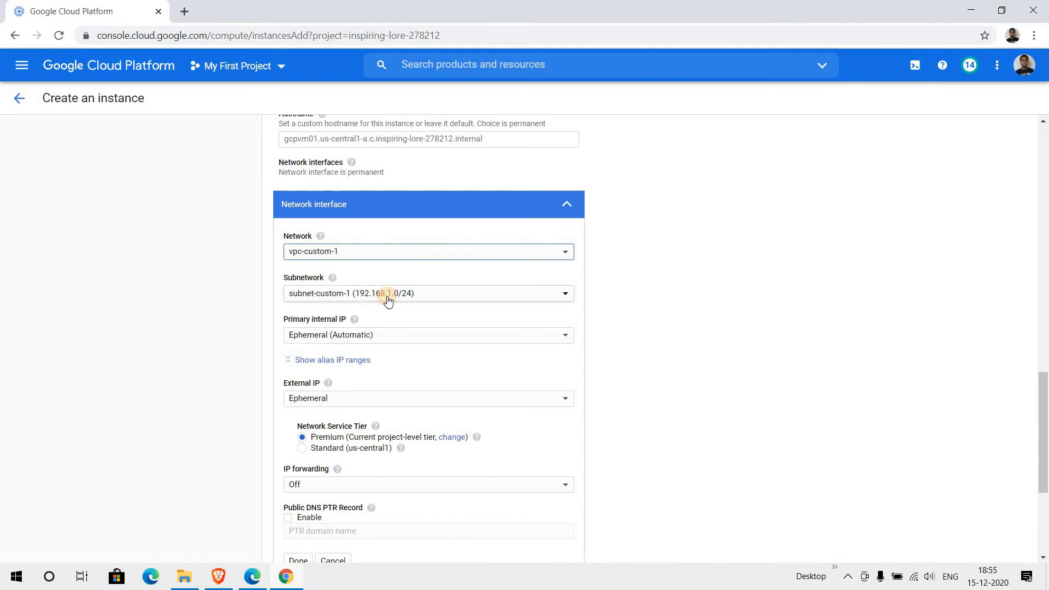
{"action": "left_click", "coordinate": [295, 335]}
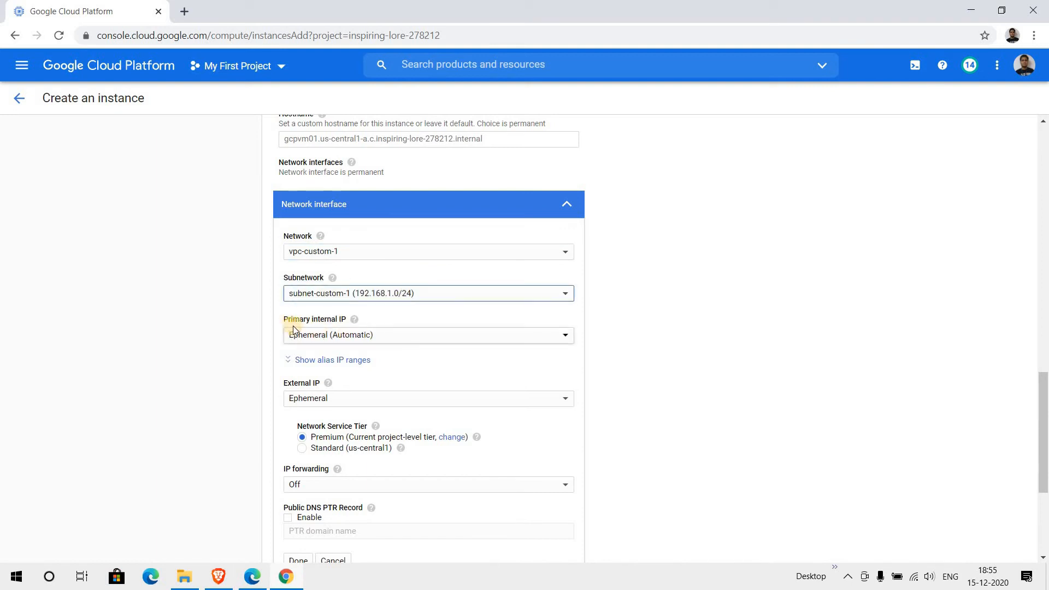
{"action": "left_click", "coordinate": [381, 337]}
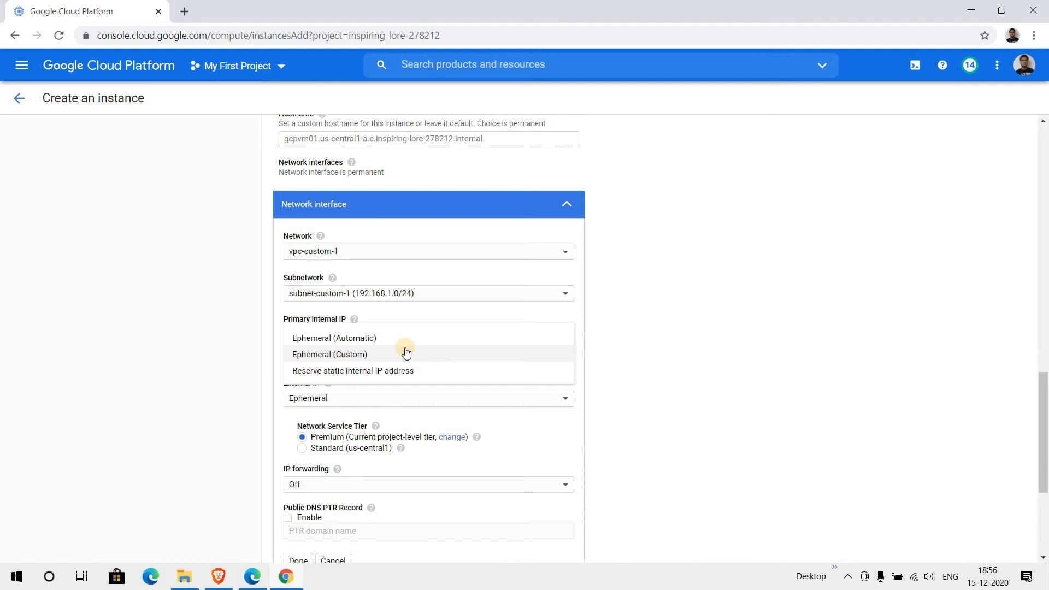
{"action": "left_click", "coordinate": [367, 340]}
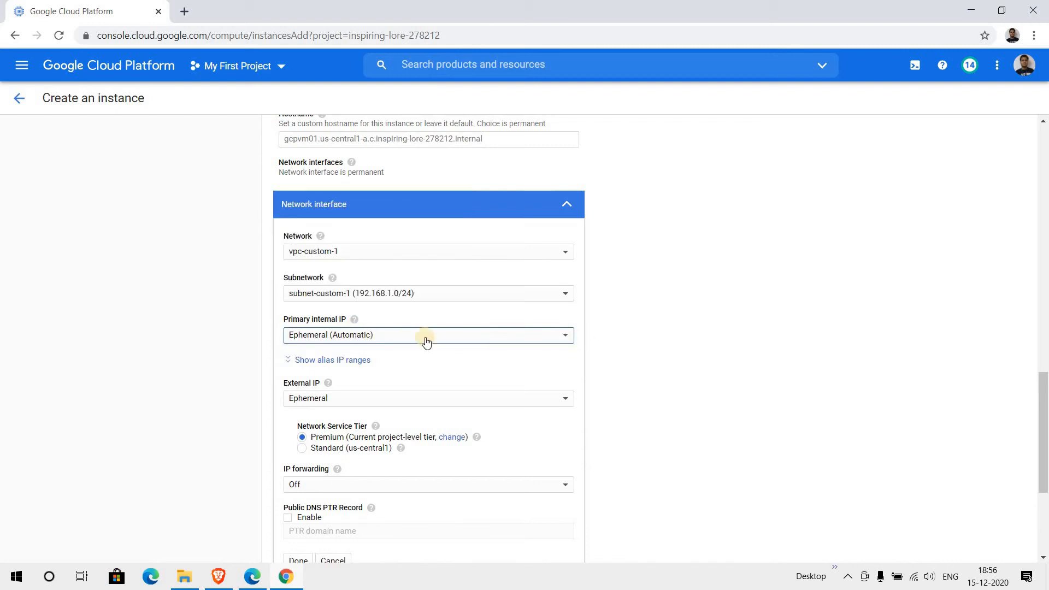
- Keep the external IP on Ephemeral and create the gcpvm01 instance
{"action": "scroll", "coordinate": [426, 341], "scroll_direction": "down", "scroll_amount": 1}
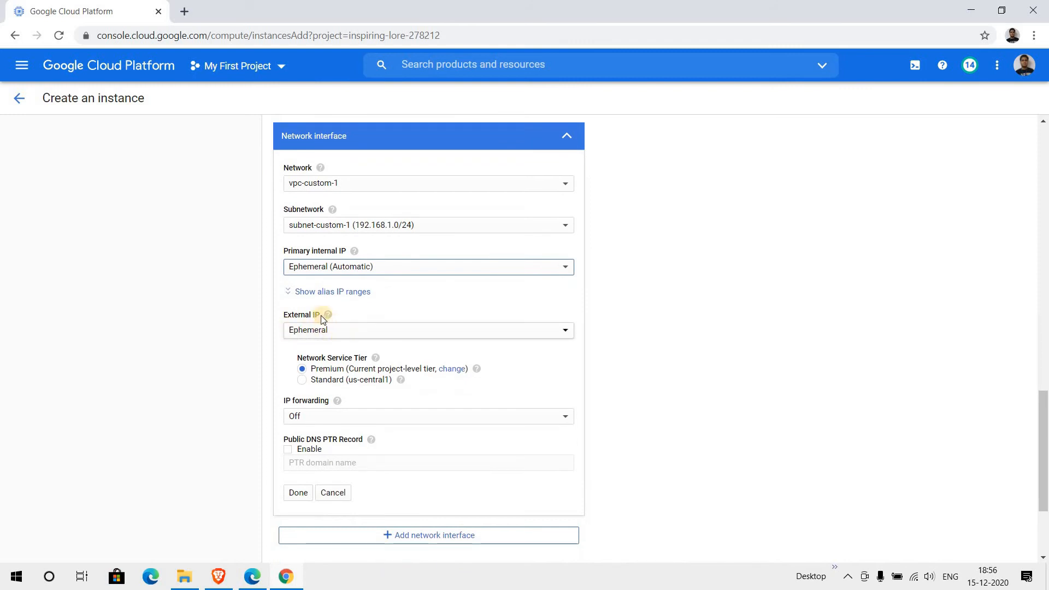
{"action": "mouse_move", "coordinate": [327, 315]}
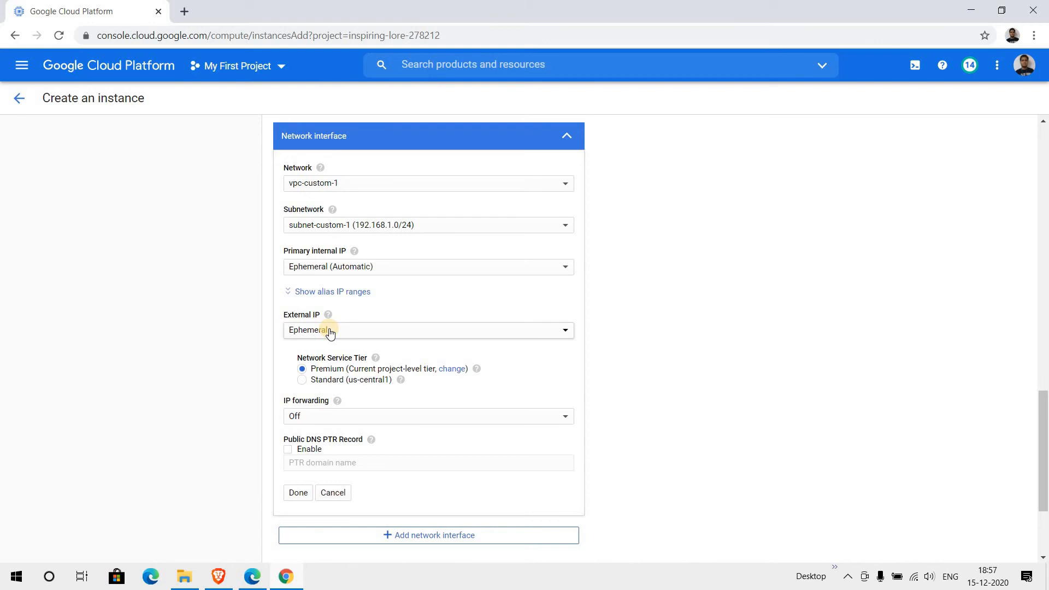
{"action": "scroll", "coordinate": [326, 333], "scroll_direction": "down", "scroll_amount": 1}
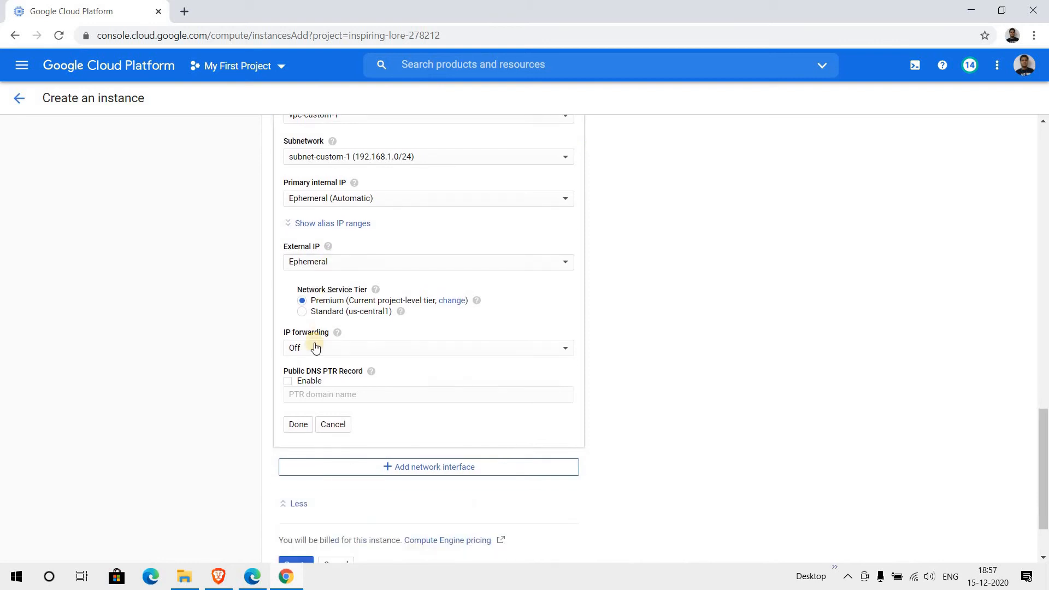
{"action": "left_click", "coordinate": [349, 263]}
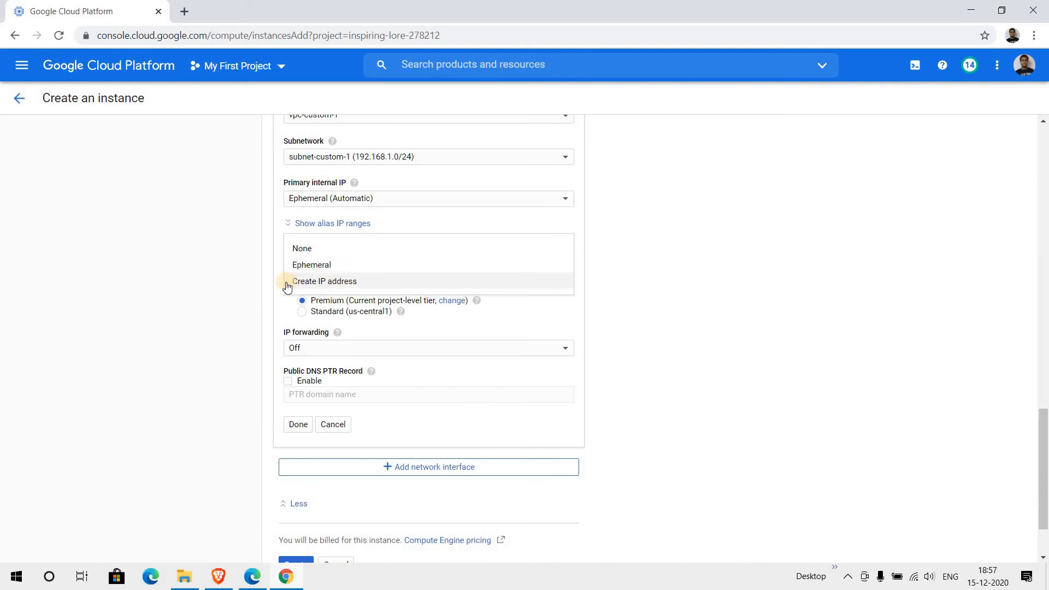
{"action": "left_click", "coordinate": [306, 264]}
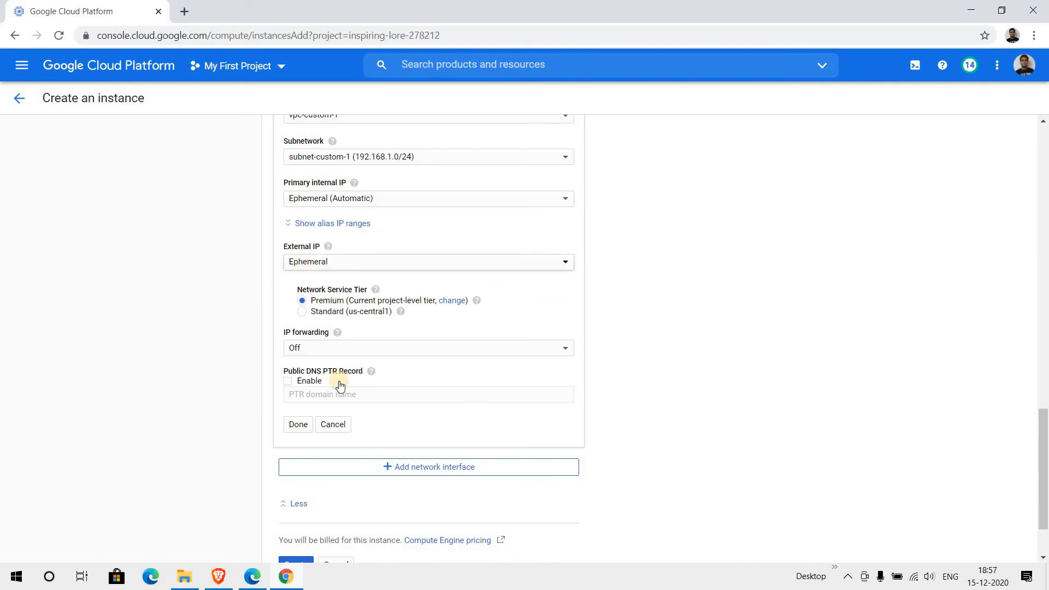
{"action": "scroll", "coordinate": [340, 385], "scroll_direction": "down", "scroll_amount": 3}
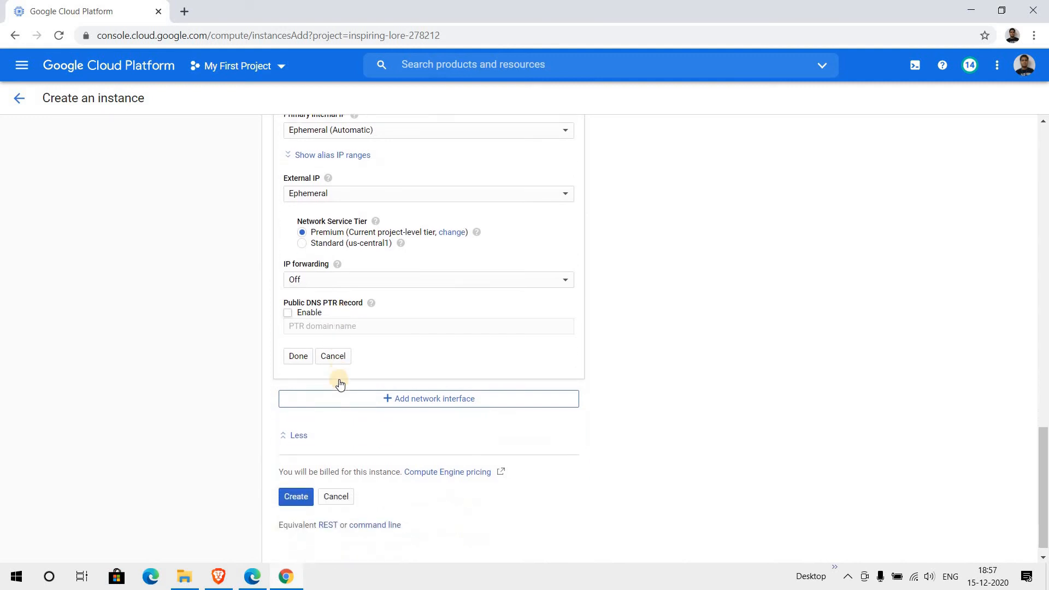
{"action": "left_click", "coordinate": [293, 483]}
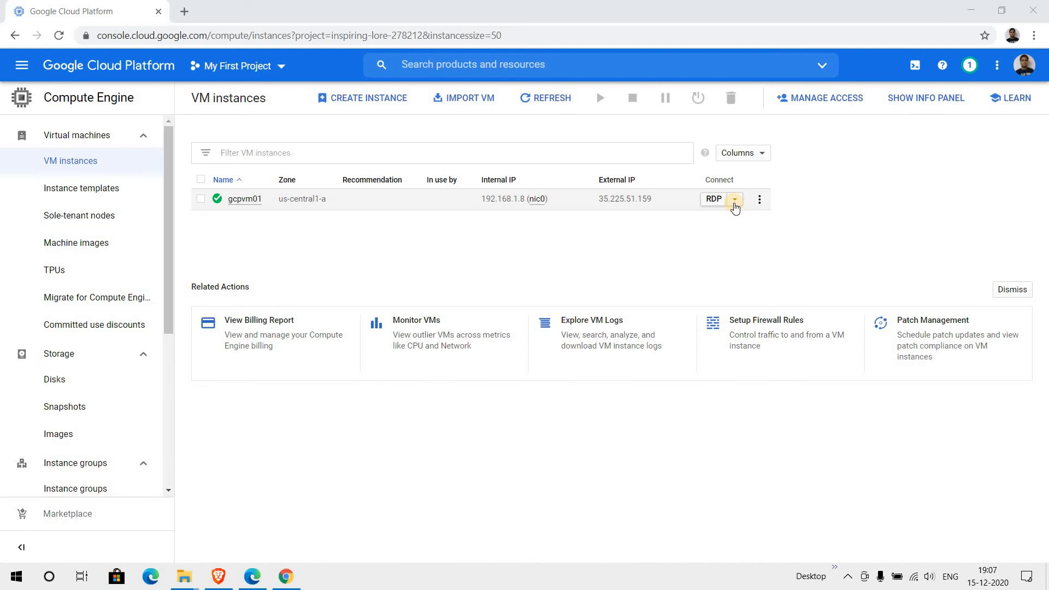
- Open the RDP dropdown in the gcpvm01 row
{"action": "left_click", "coordinate": [735, 200]}
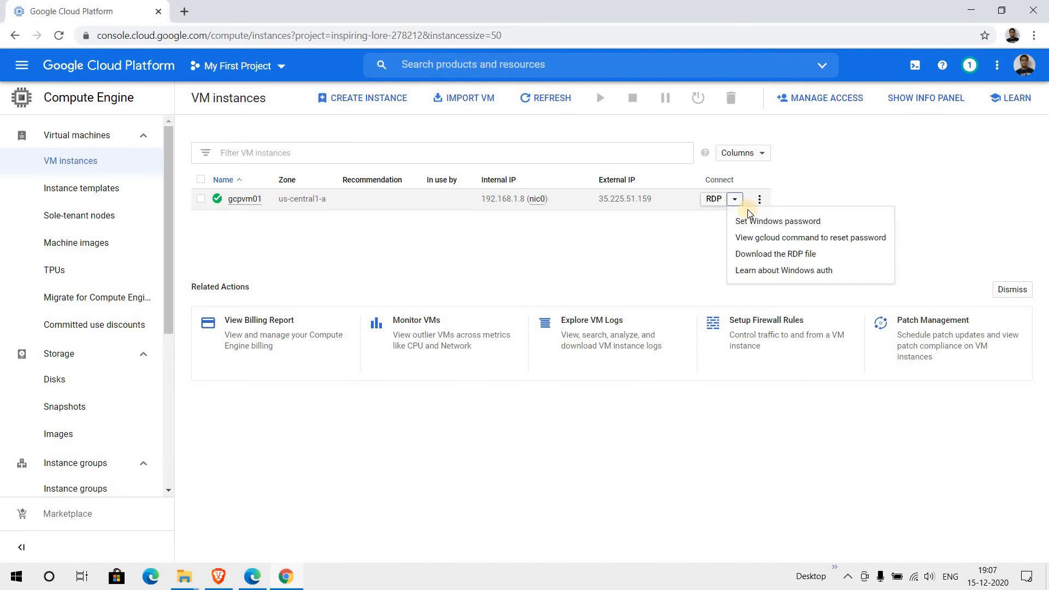
- Generate a new Windows password for gcpvm01 under a short new username
{"action": "left_click", "coordinate": [795, 224]}
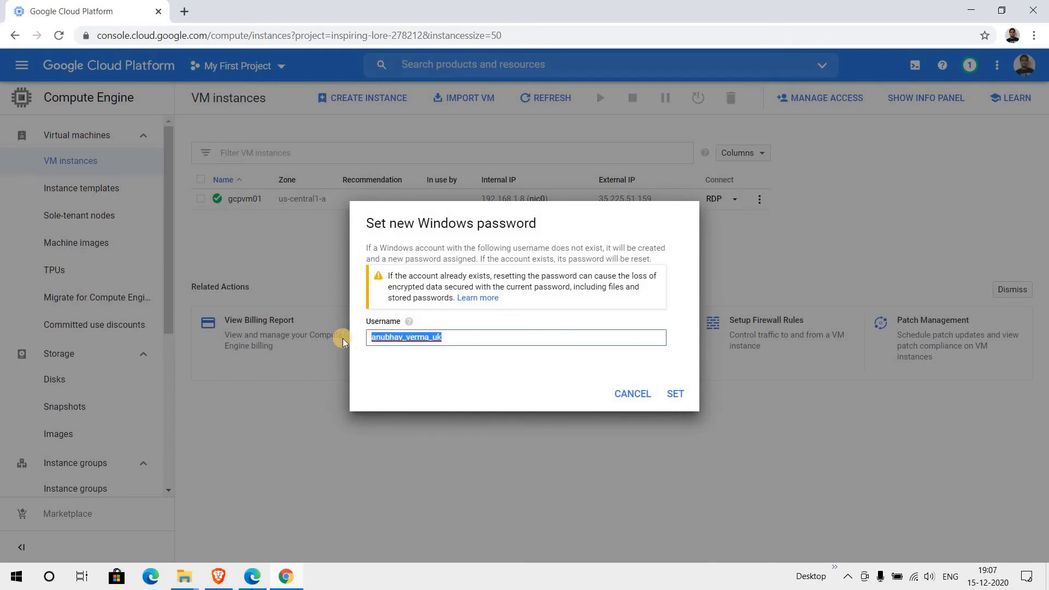
{"action": "key", "text": "BackSpace"}
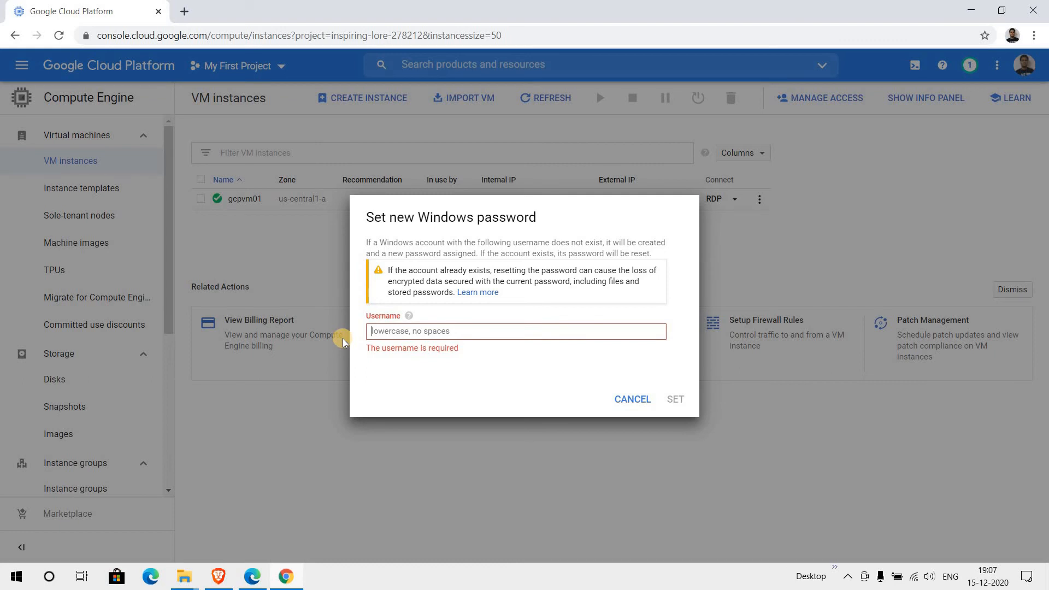
{"action": "type", "text": "av"}
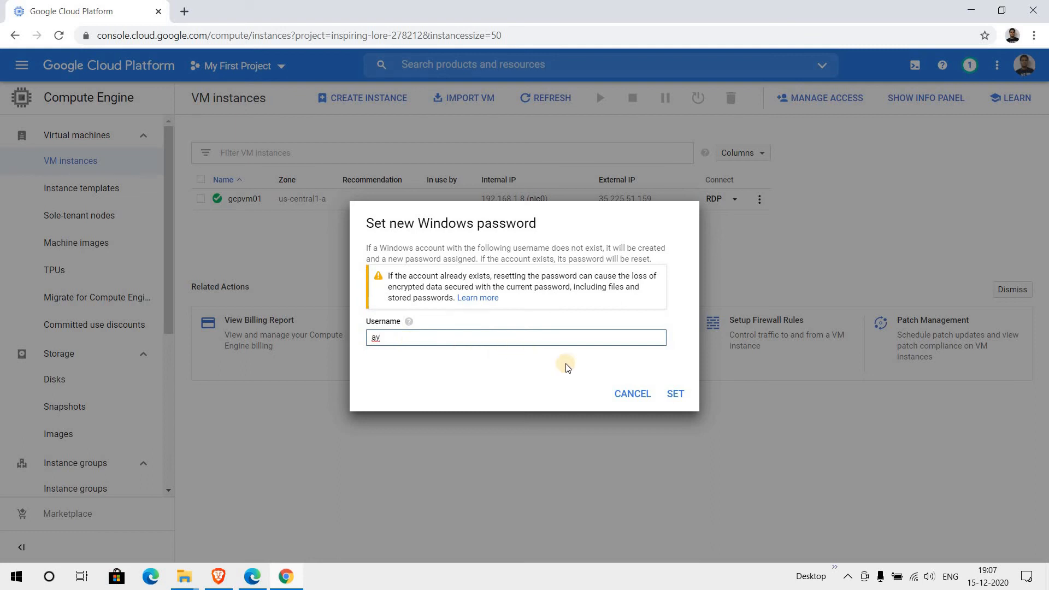
{"action": "left_click", "coordinate": [680, 398]}
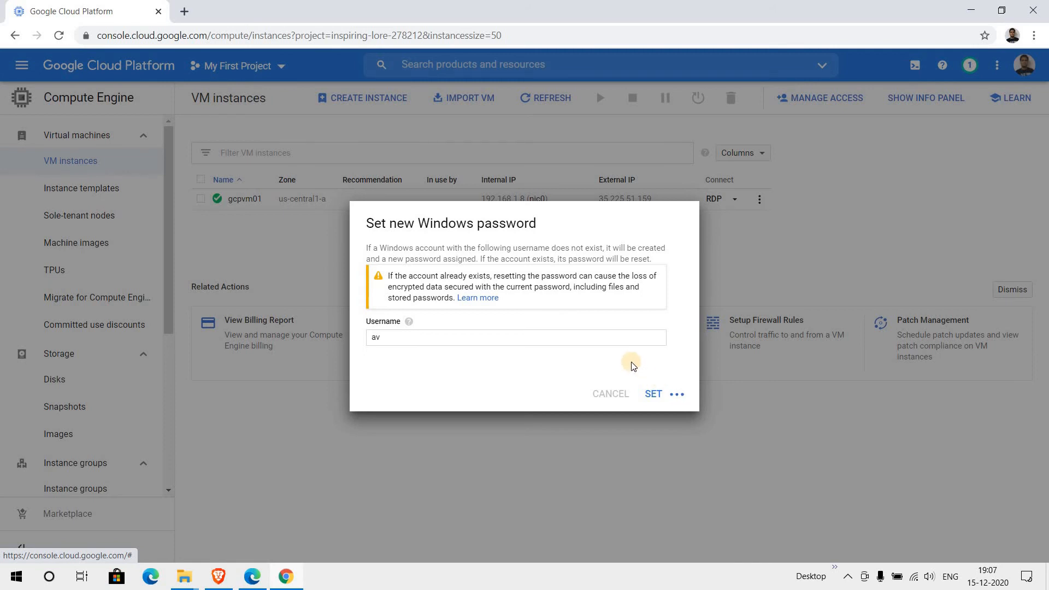
- Open Notepad, resize it into the top left, and copy the new password
{"action": "key", "text": "super"}
{"action": "type", "text": "notepad"}
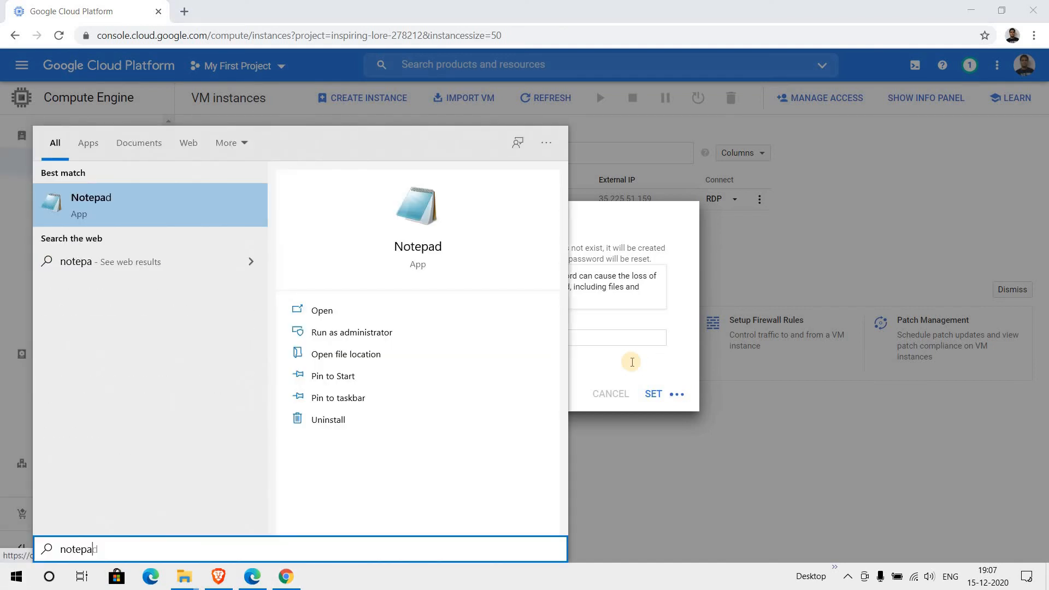
{"action": "key", "text": "Return"}
{"action": "left_click_drag", "start_coordinate": [908, 492], "coordinate": [457, 167]}
{"action": "left_click_drag", "start_coordinate": [429, 235], "coordinate": [434, 238]}
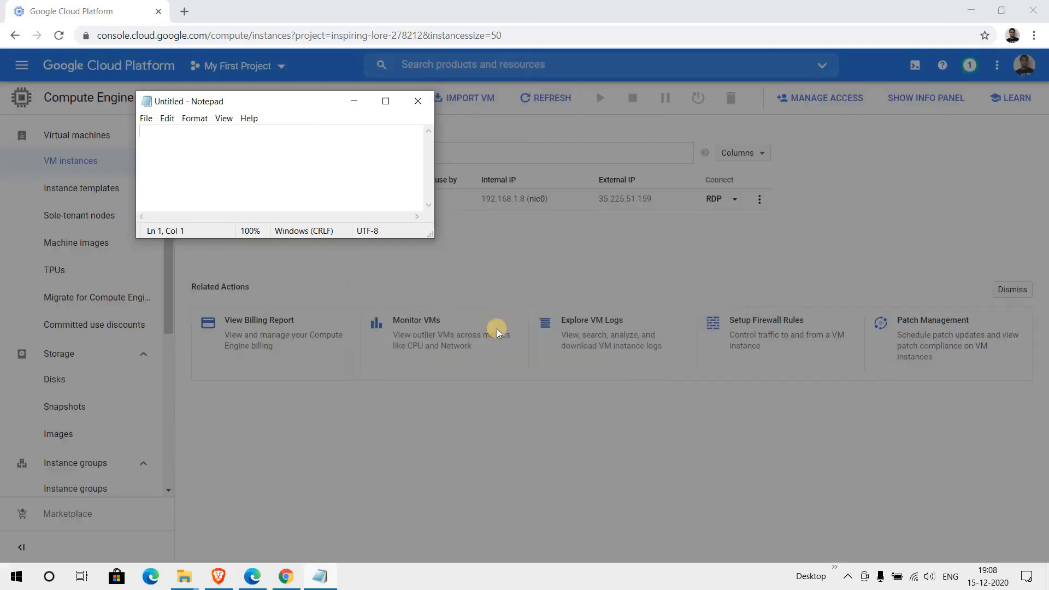
{"action": "left_click", "coordinate": [676, 317]}
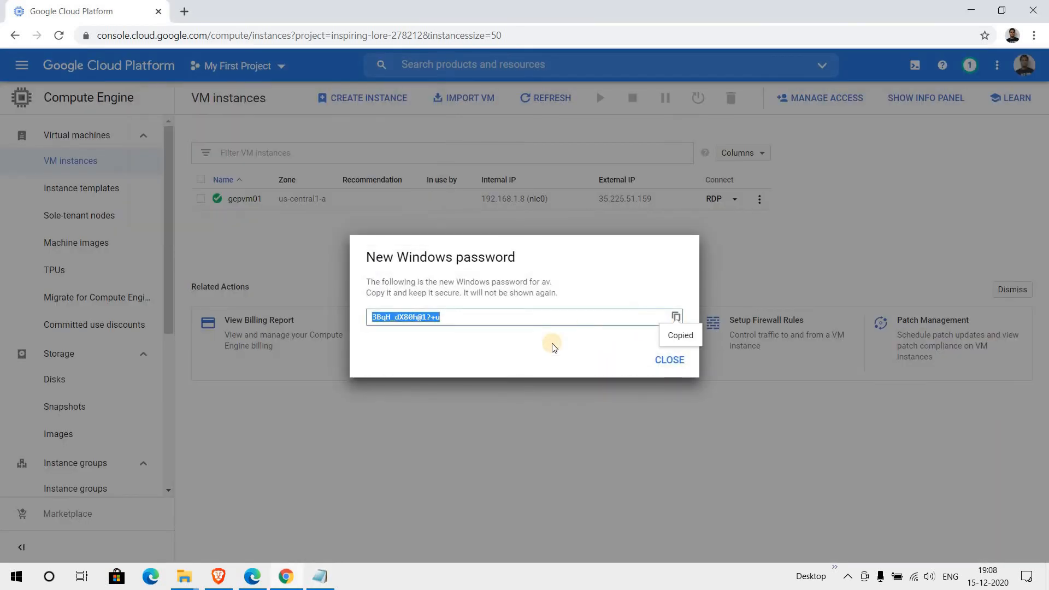
- Paste the password into Notepad and launch Remote Desktop Connection with mstsc from Run
{"action": "key", "text": "alt+Tab"}
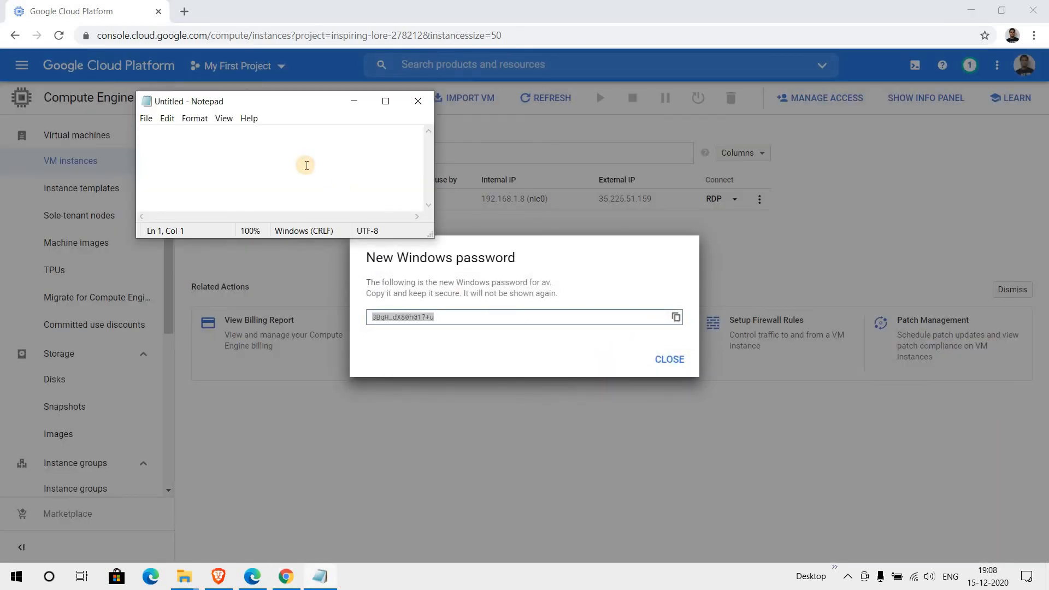
{"action": "key", "text": "ctrl+v"}
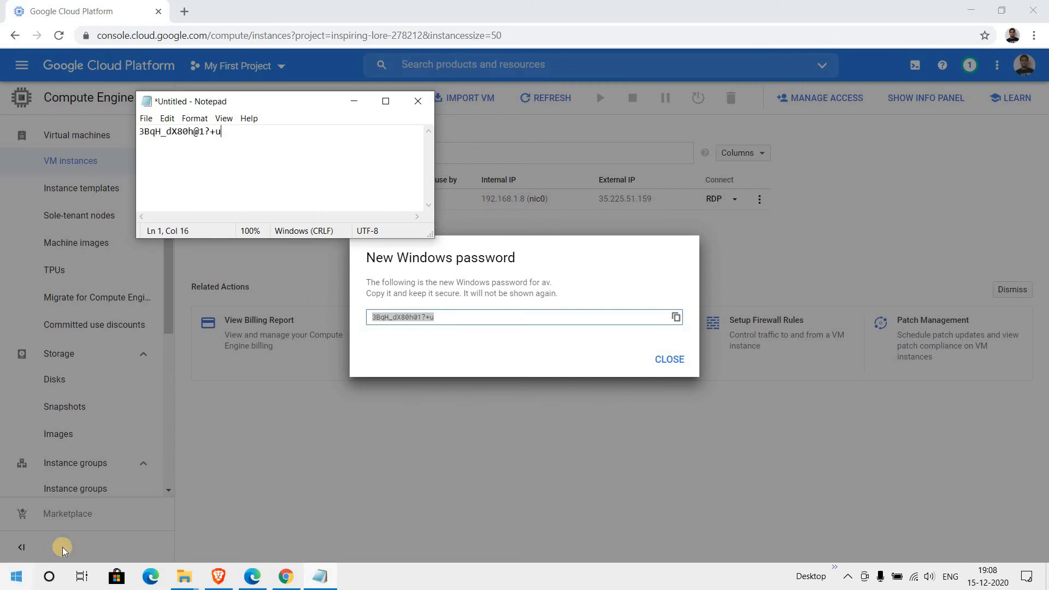
{"action": "key", "text": "super+x"}
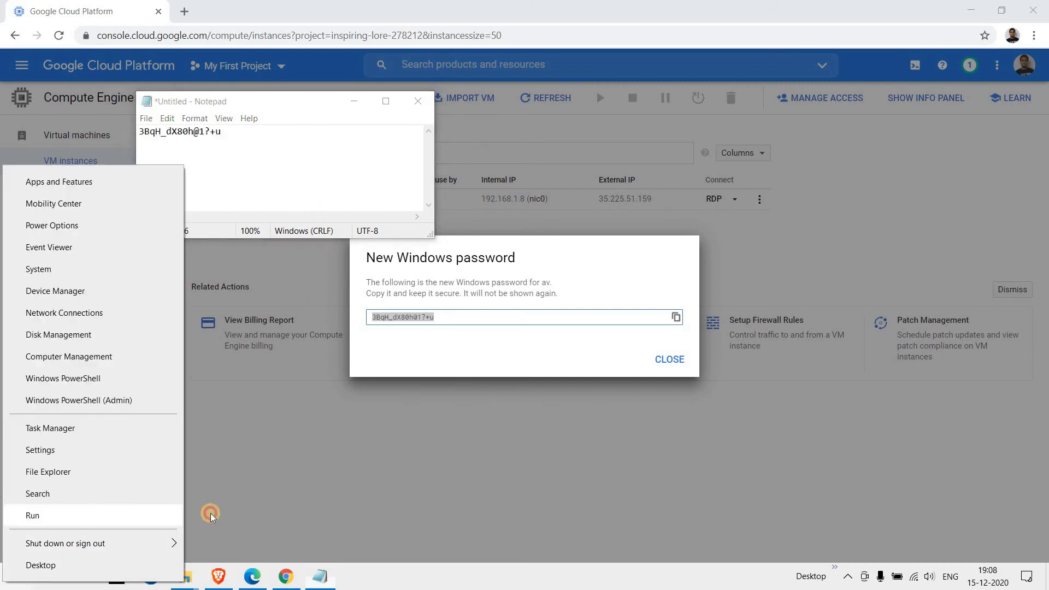
{"action": "key", "text": "Return"}
{"action": "type", "text": "mstsc"}
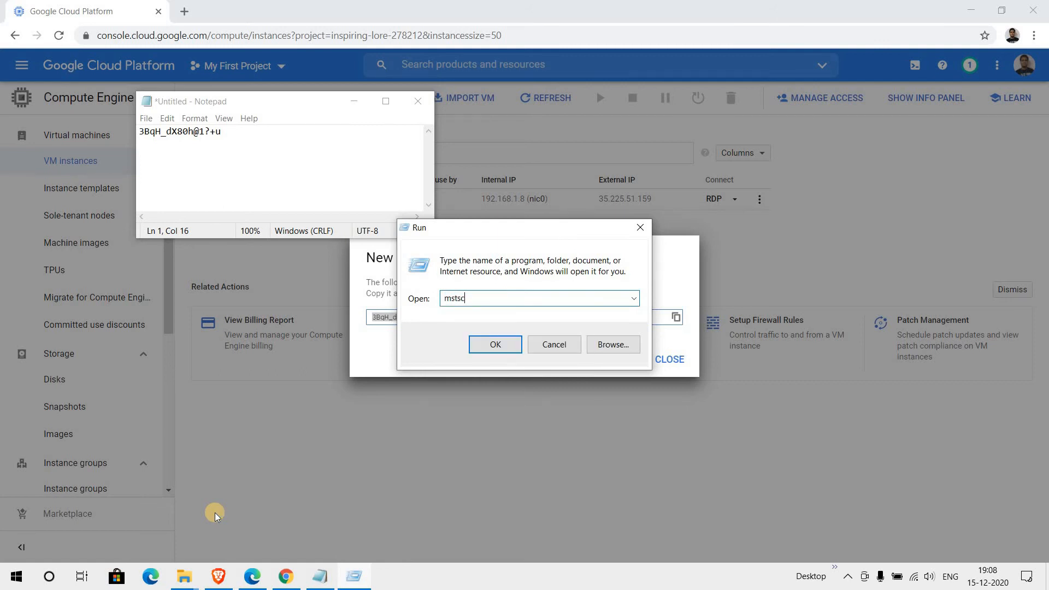
{"action": "key", "text": "Return"}
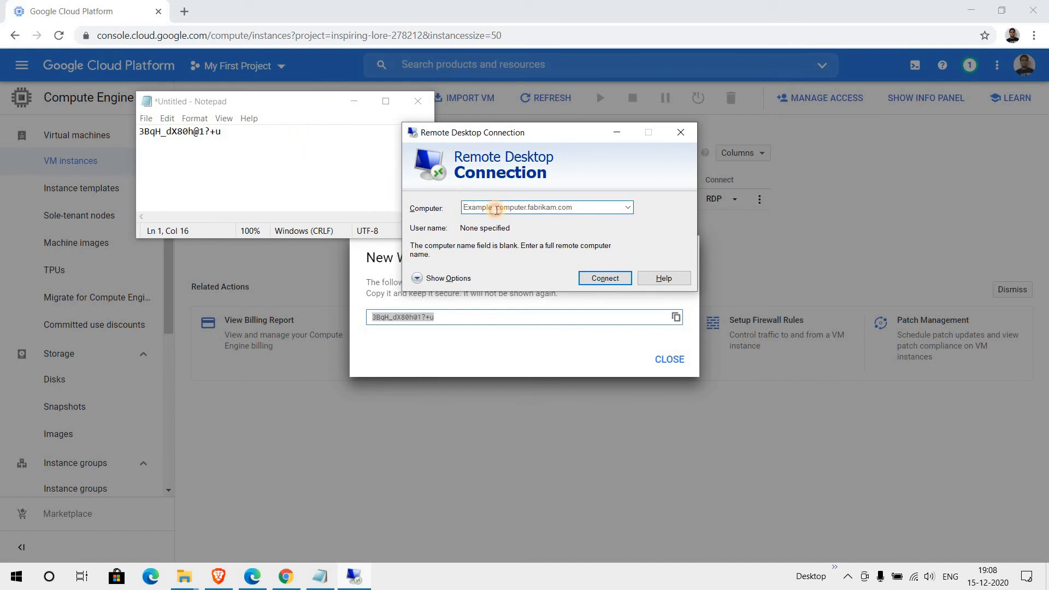
- Connect Remote Desktop to external IP 35.225.51.159 and enter the Windows username
{"action": "left_click", "coordinate": [497, 211]}
{"action": "left_click", "coordinate": [671, 361]}
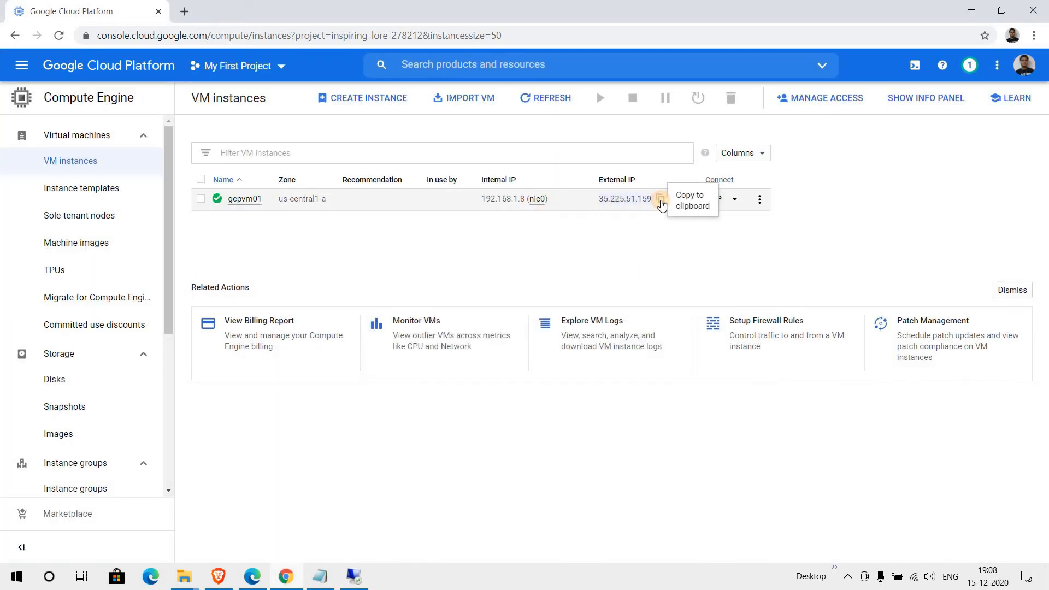
{"action": "left_click", "coordinate": [660, 199]}
{"action": "key", "text": "alt+Tab"}
{"action": "left_click", "coordinate": [523, 208]}
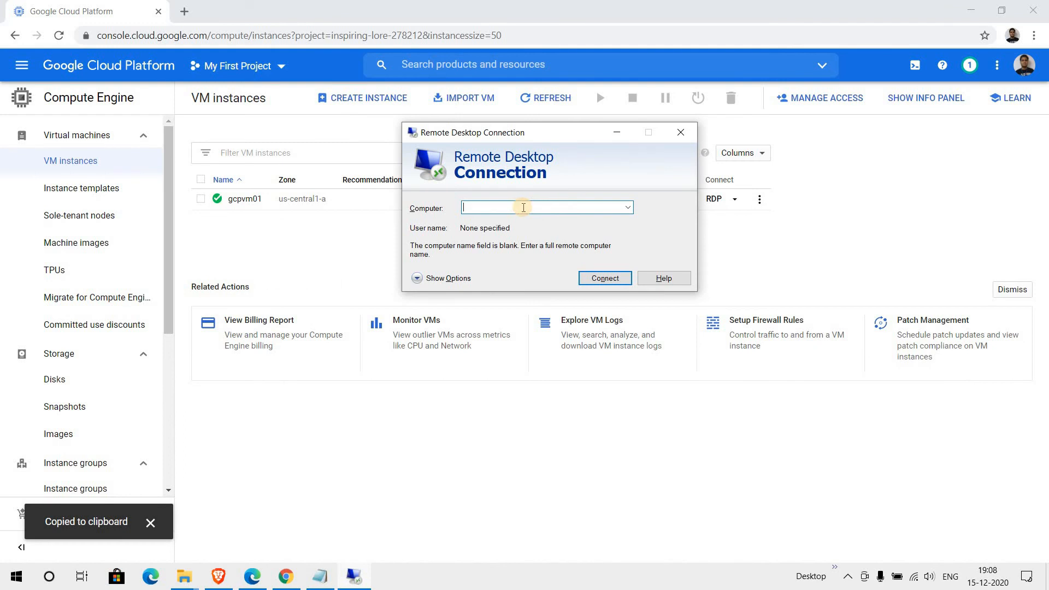
{"action": "key", "text": "ctrl+v"}
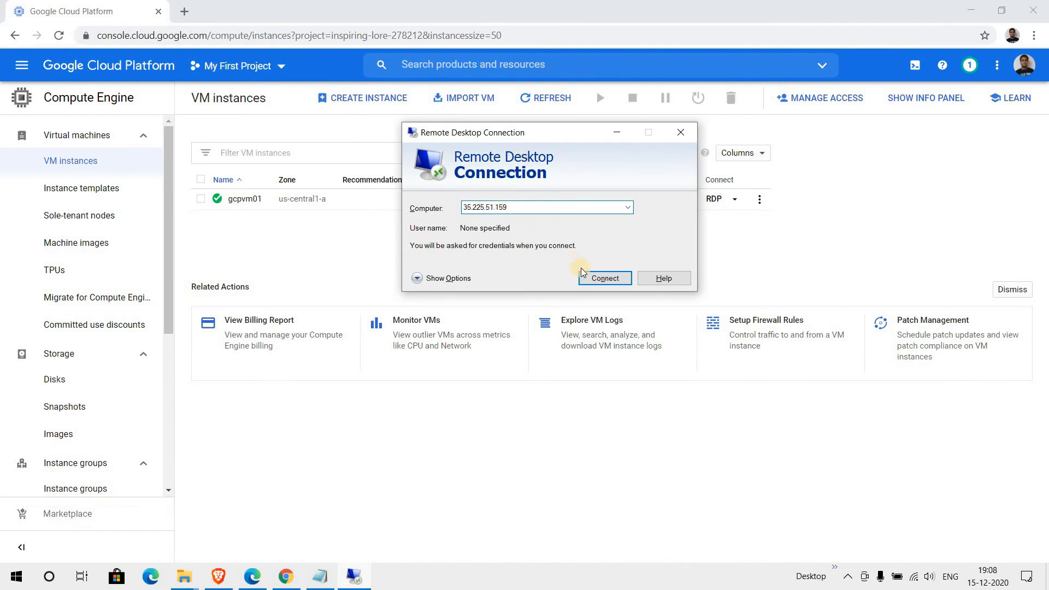
{"action": "left_click", "coordinate": [595, 279]}
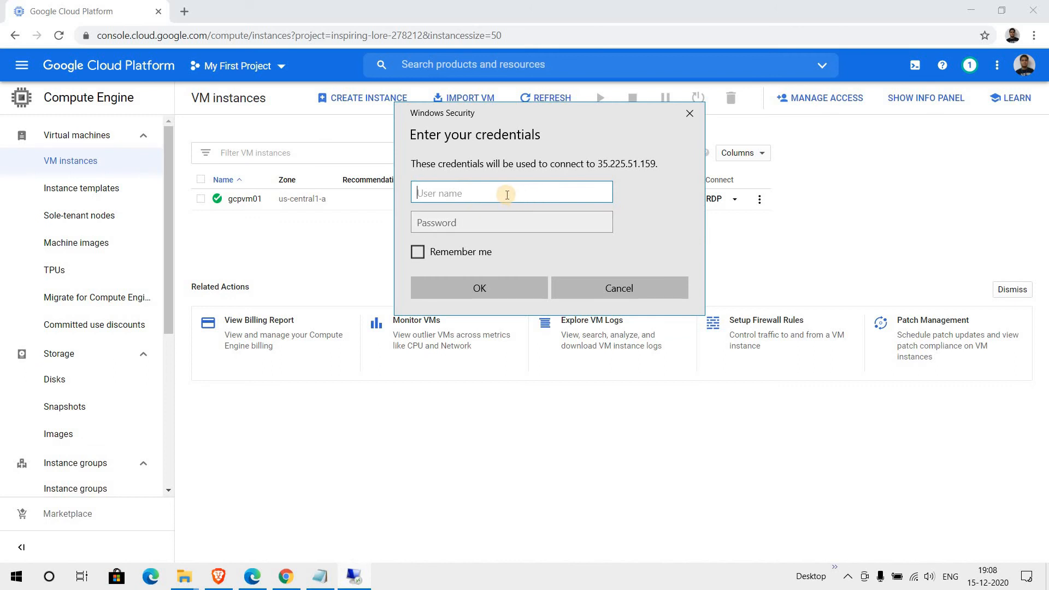
{"action": "type", "text": "av"}
{"action": "key", "text": "Tab"}
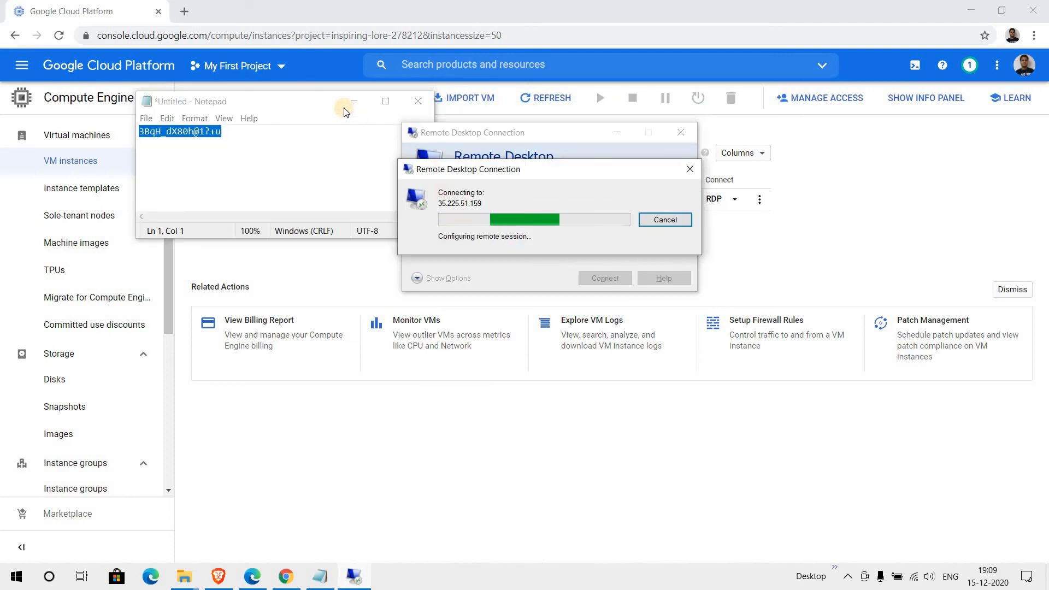
- Accept gcpvm01's certificate with 'Don't ask me again' and move the connection bar aside
{"action": "left_click", "coordinate": [350, 104]}
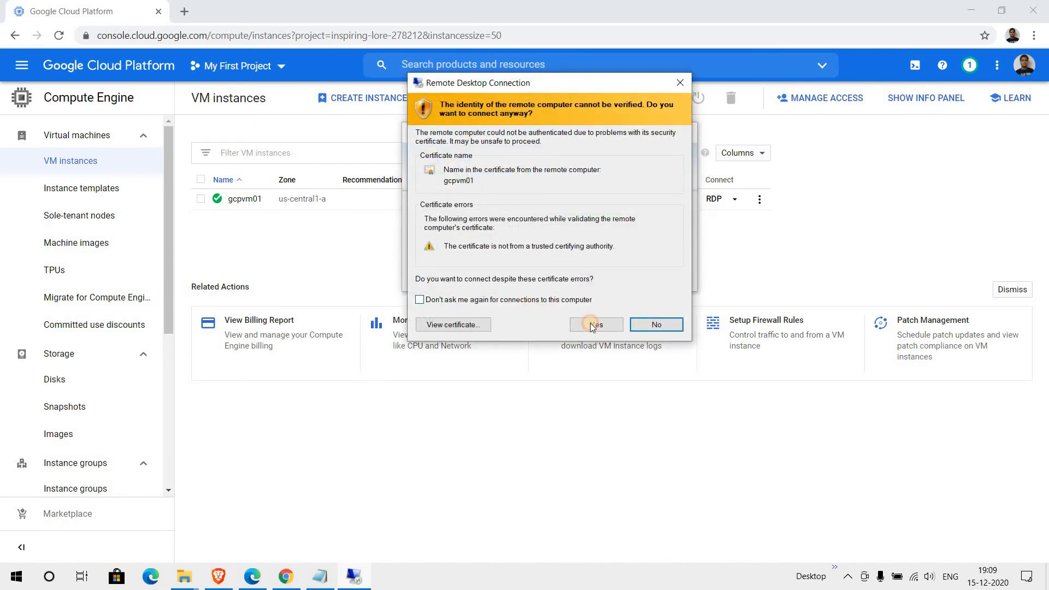
{"action": "left_click", "coordinate": [593, 325]}
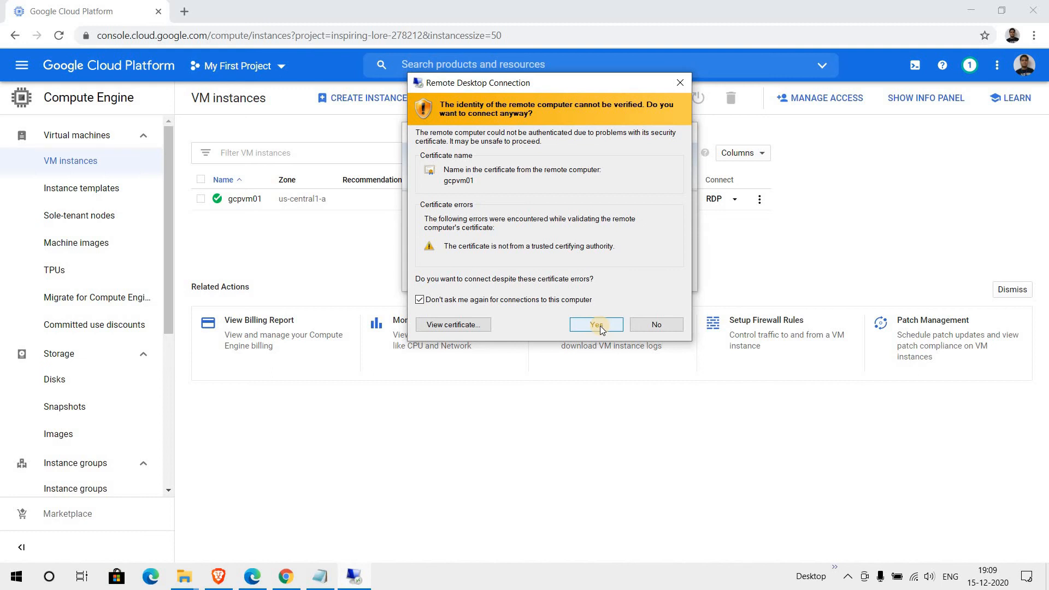
{"action": "left_click", "coordinate": [598, 325]}
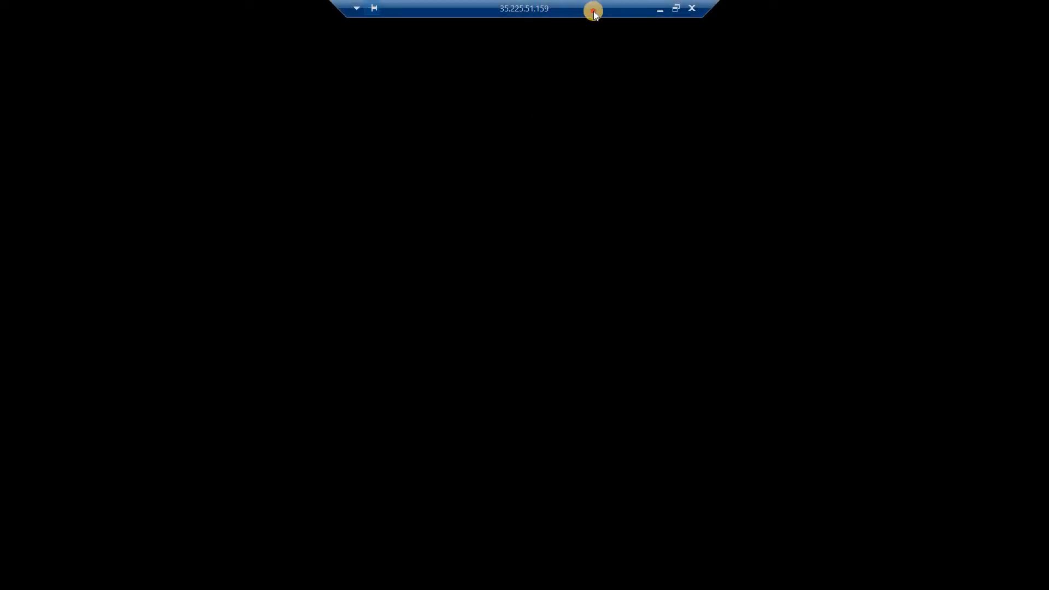
{"action": "left_click_drag", "start_coordinate": [594, 11], "coordinate": [93, 1]}
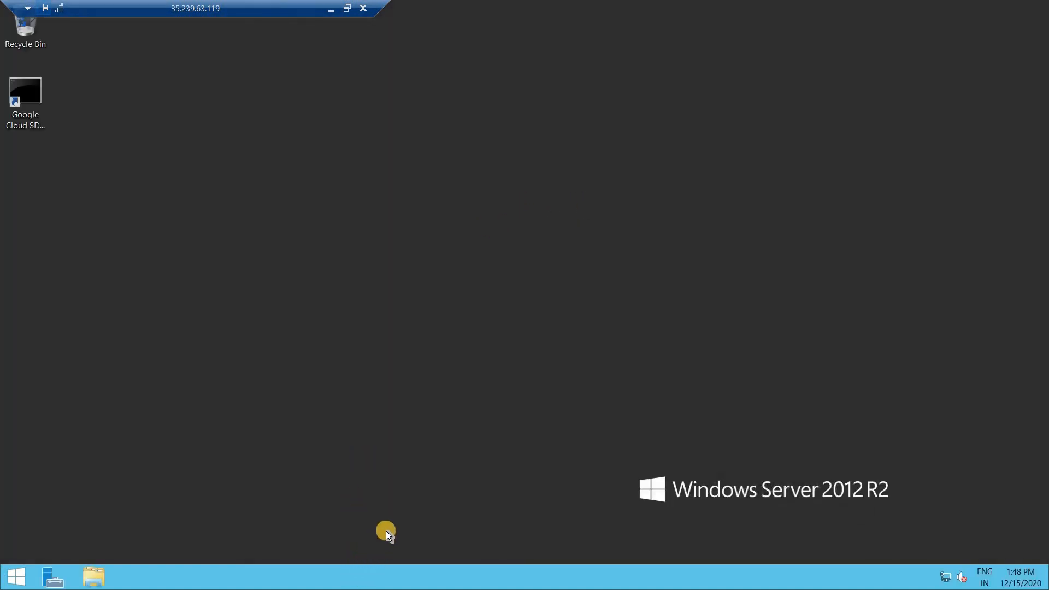
- Dismiss the network prompt, launch Task Manager from the taskbar, and minimize Server Manager
{"action": "left_click", "coordinate": [950, 205]}
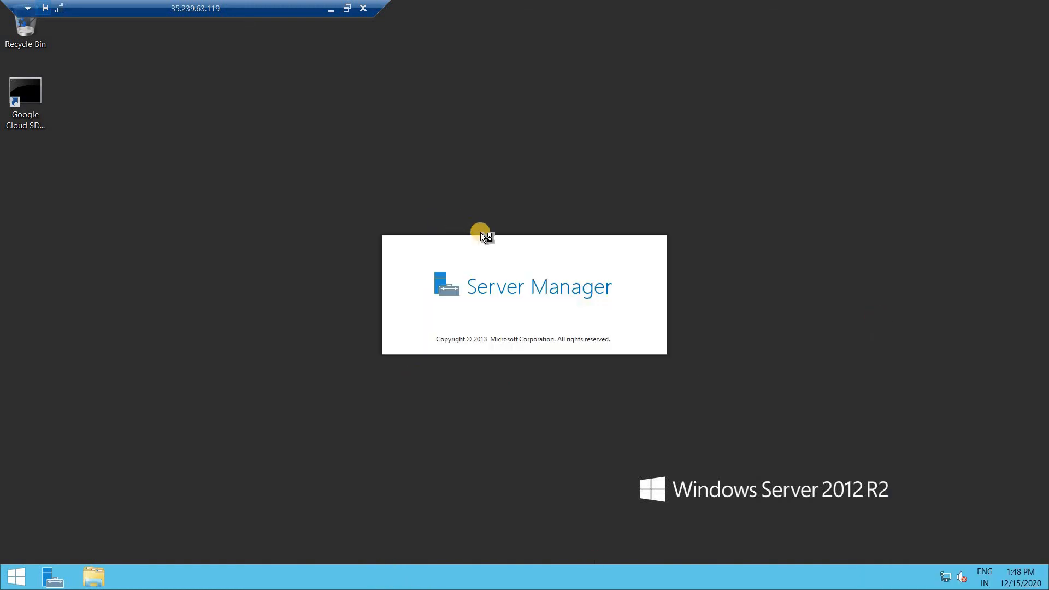
{"action": "right_click", "coordinate": [445, 209]}
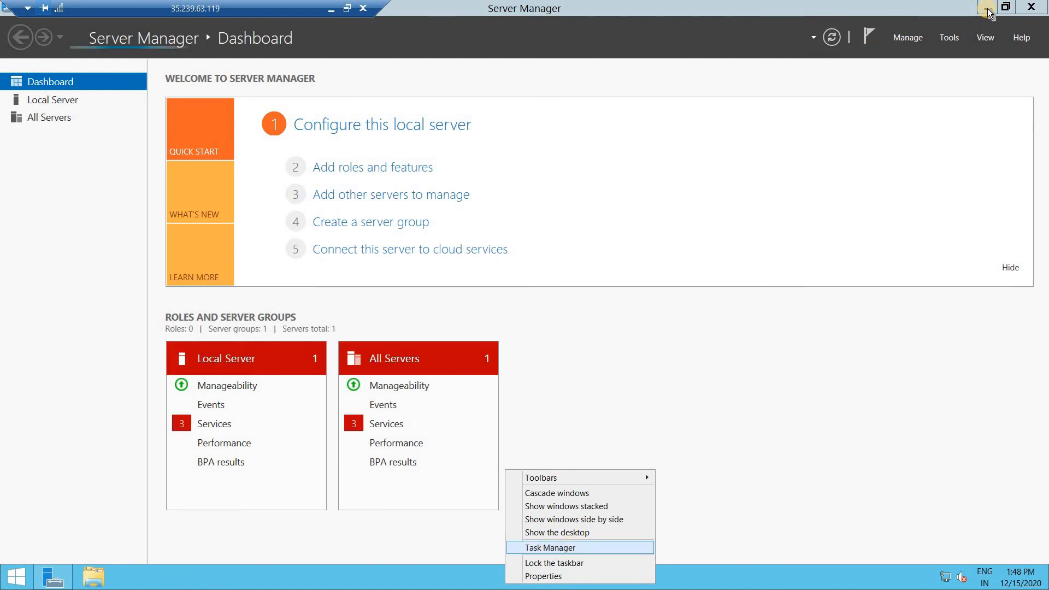
{"action": "key", "text": "Return"}
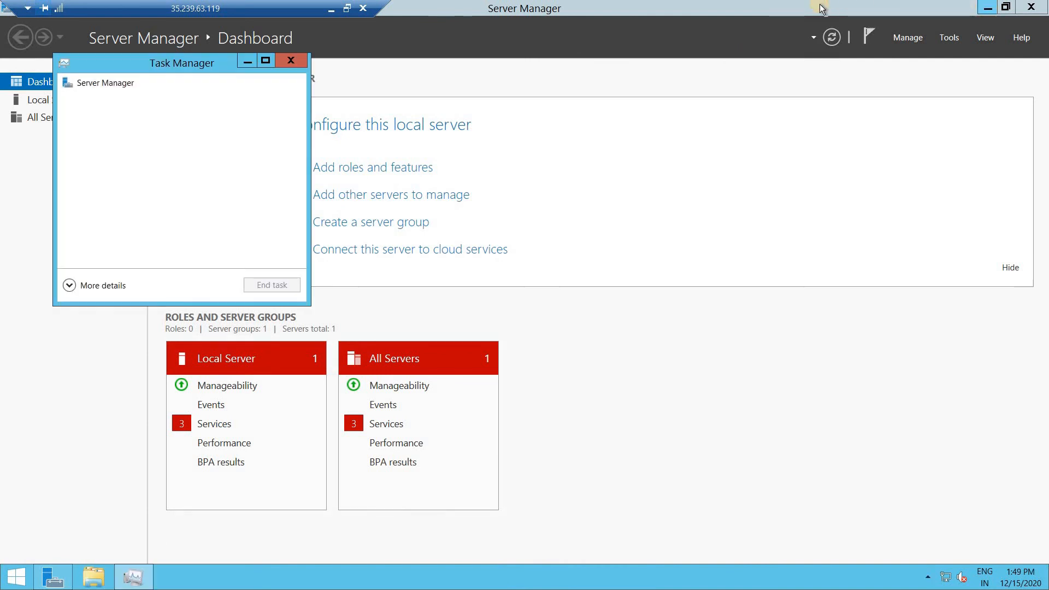
{"action": "left_click", "coordinate": [748, 138]}
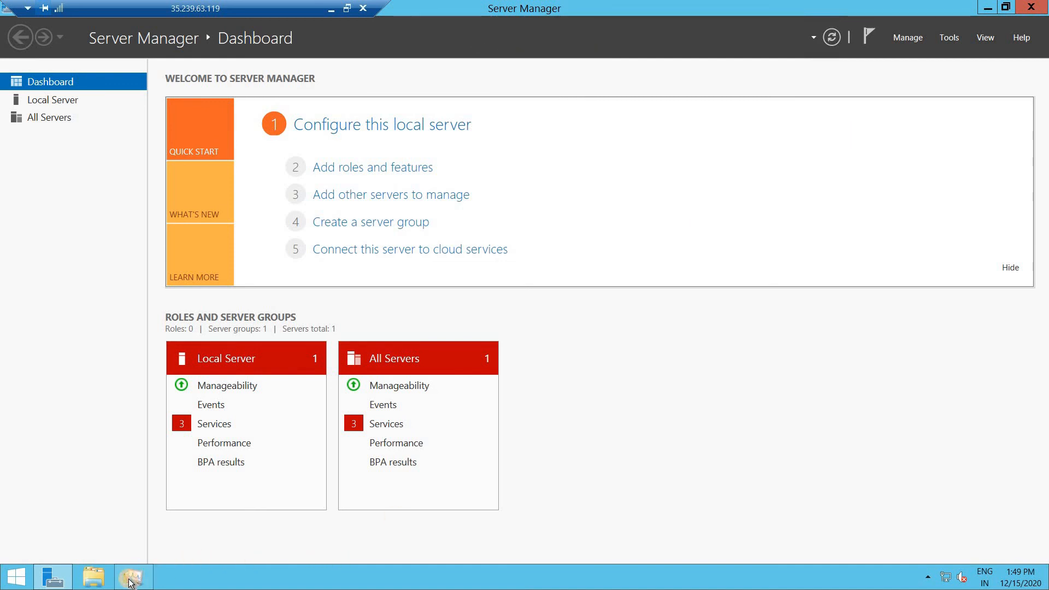
{"action": "left_click", "coordinate": [987, 10]}
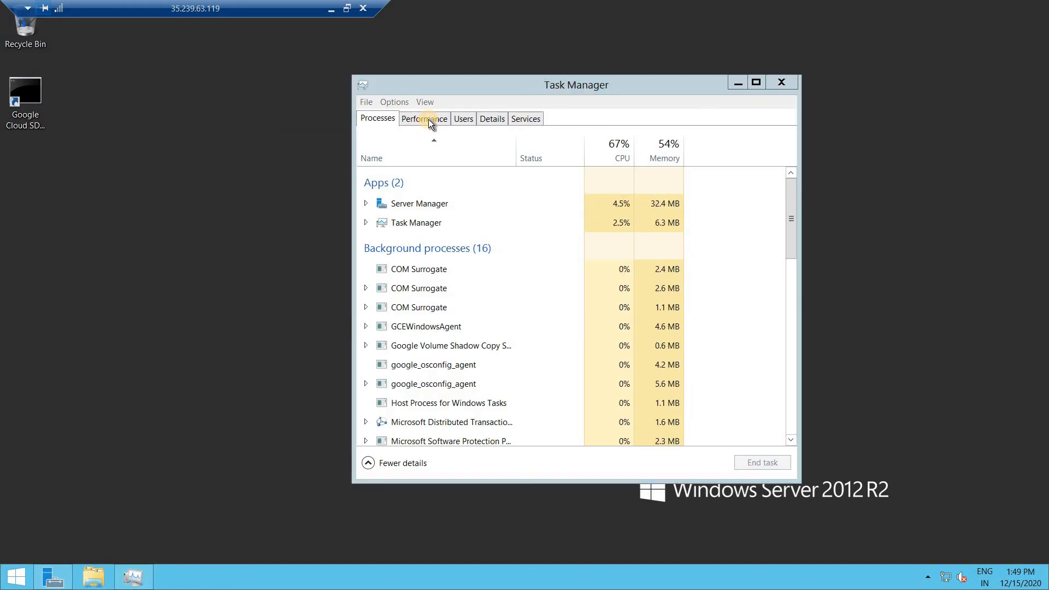
- Switch Task Manager to the Performance tab
{"action": "left_click", "coordinate": [429, 119]}
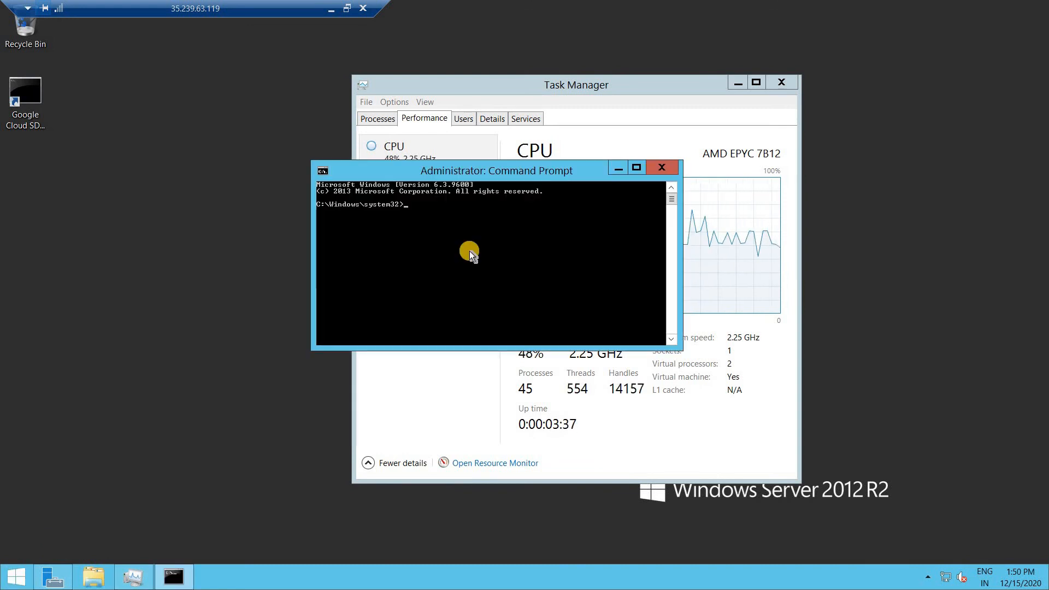
- Run hostname to confirm gcpvm01, then run shutdown -s -t 00
{"action": "type", "text": "host"}
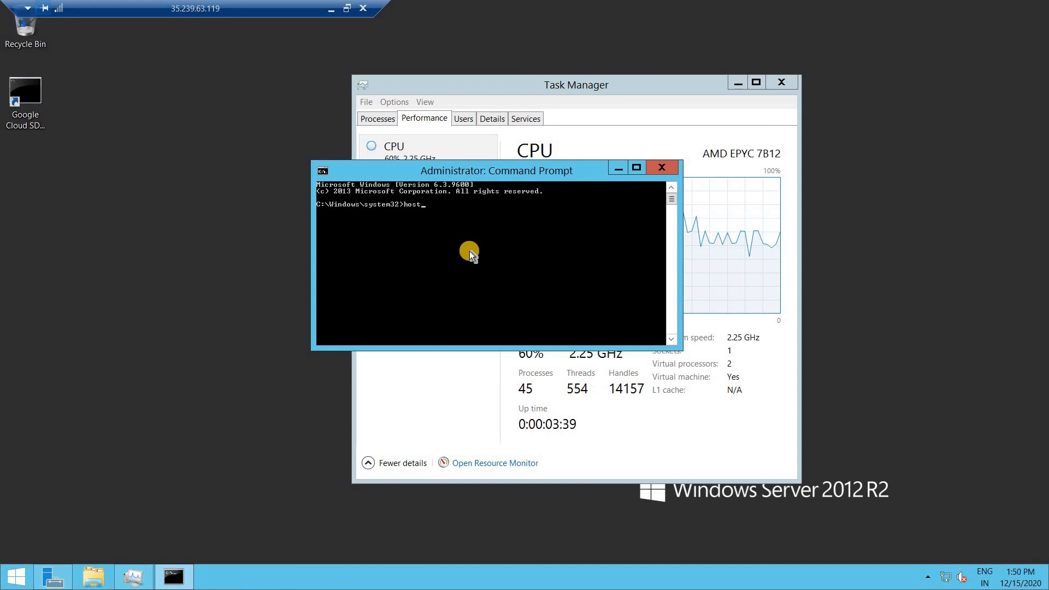
{"action": "type", "text": "name"}
{"action": "key", "text": "Return"}
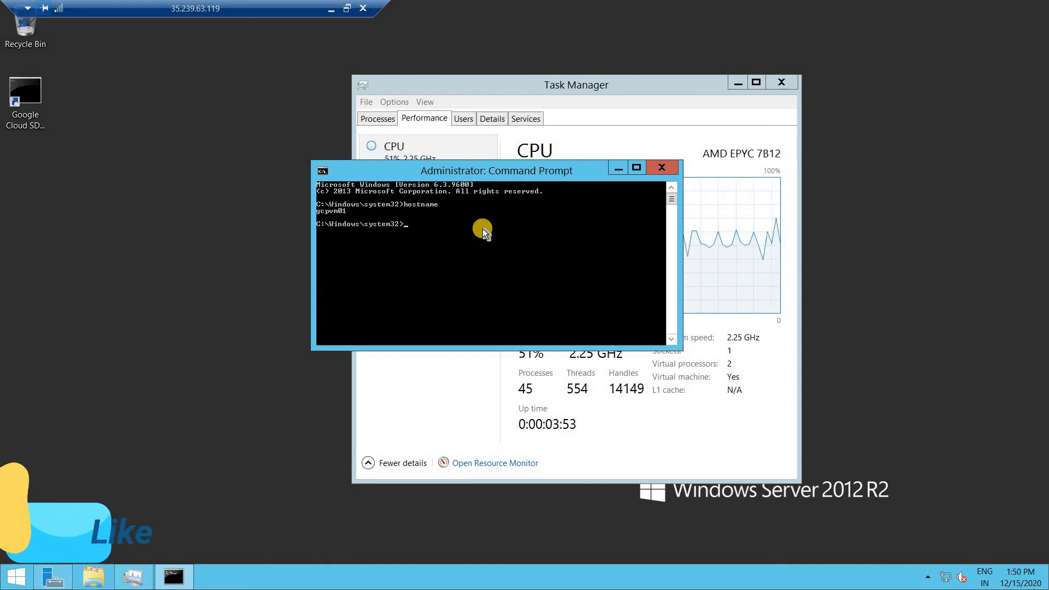
{"action": "type", "text": "shu"}
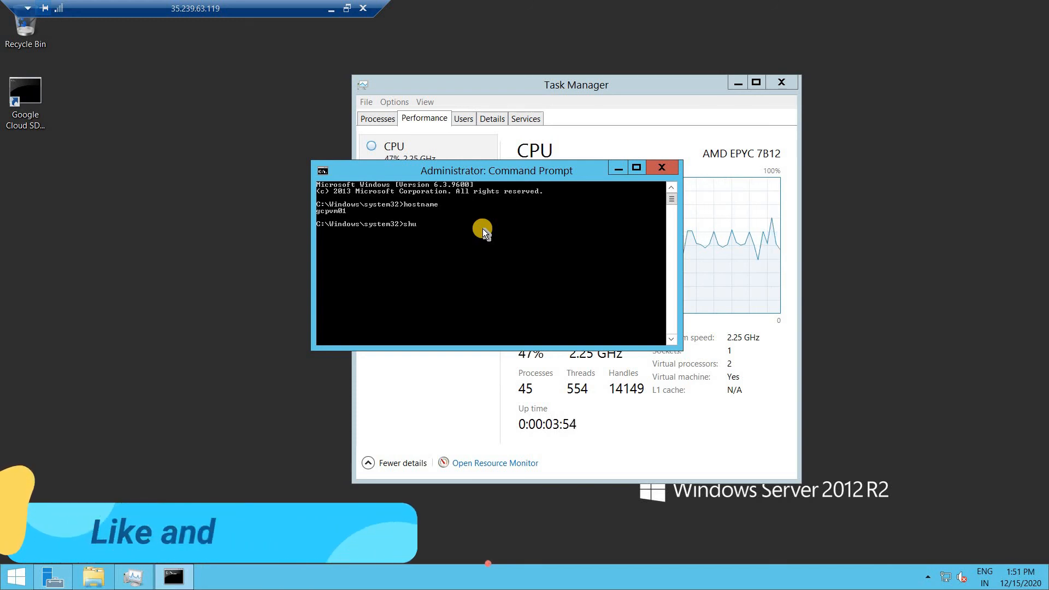
{"action": "type", "text": "t"}
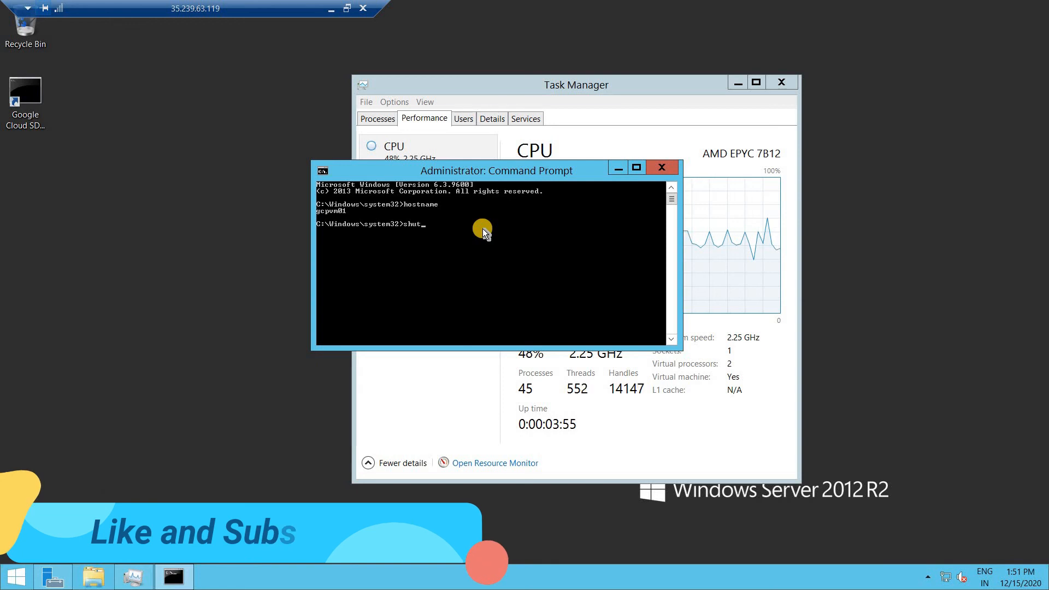
{"action": "type", "text": "down"}
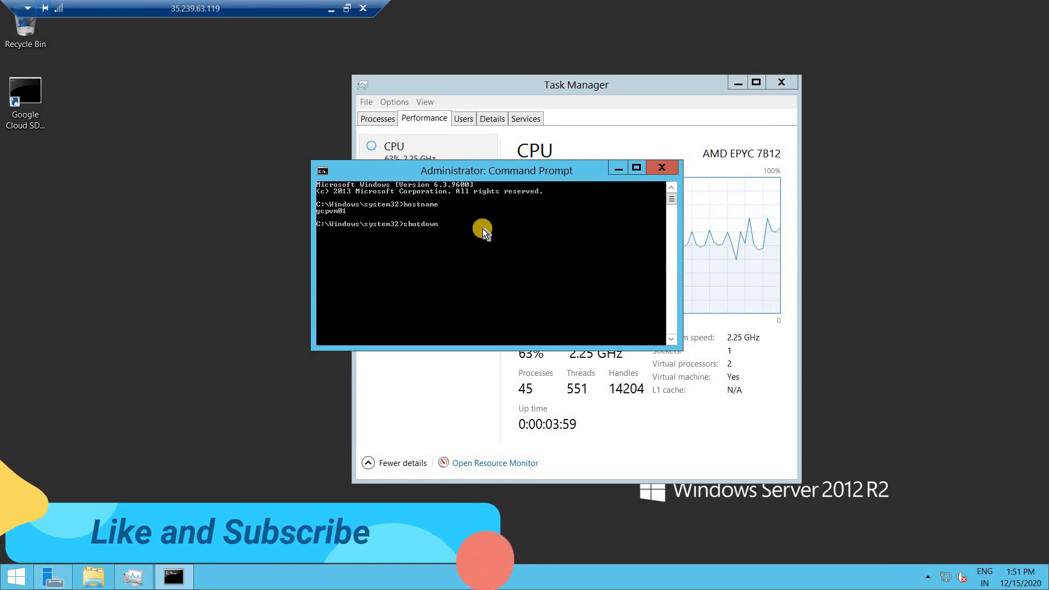
{"action": "type", "text": " -s"}
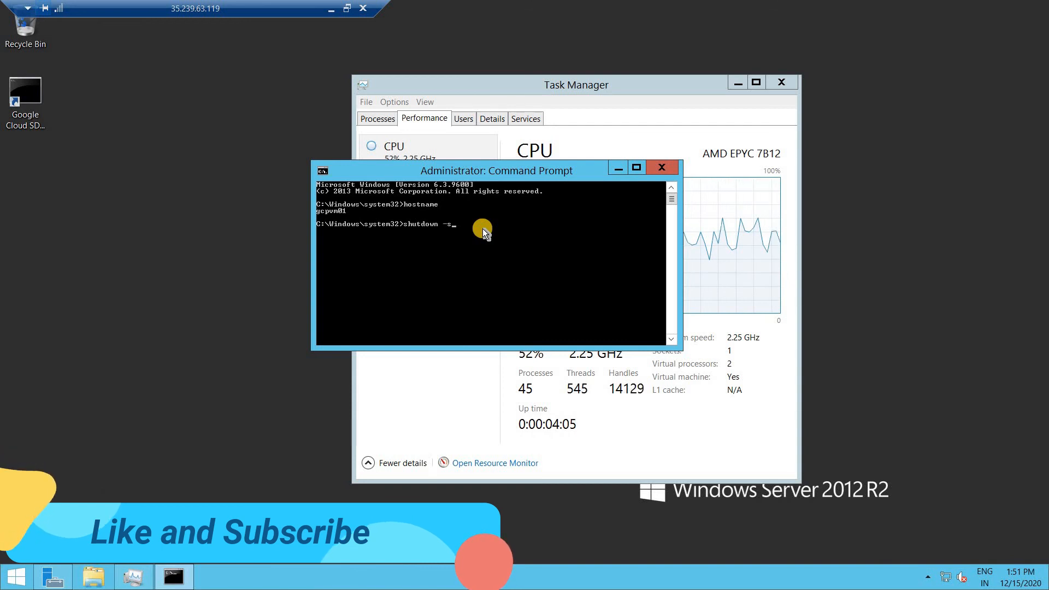
{"action": "type", "text": "-t "}
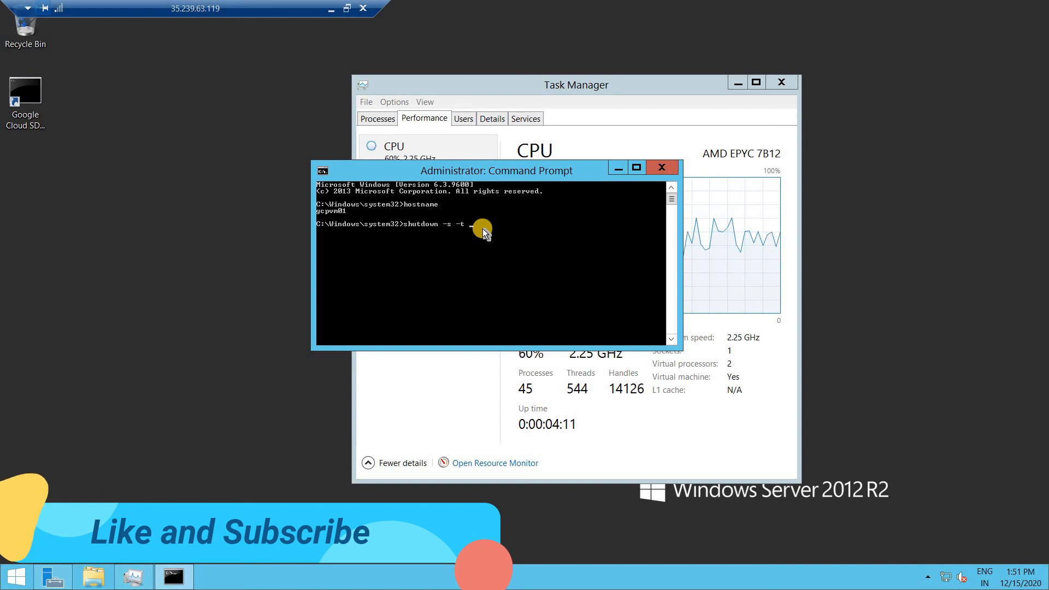
{"action": "type", "text": "00"}
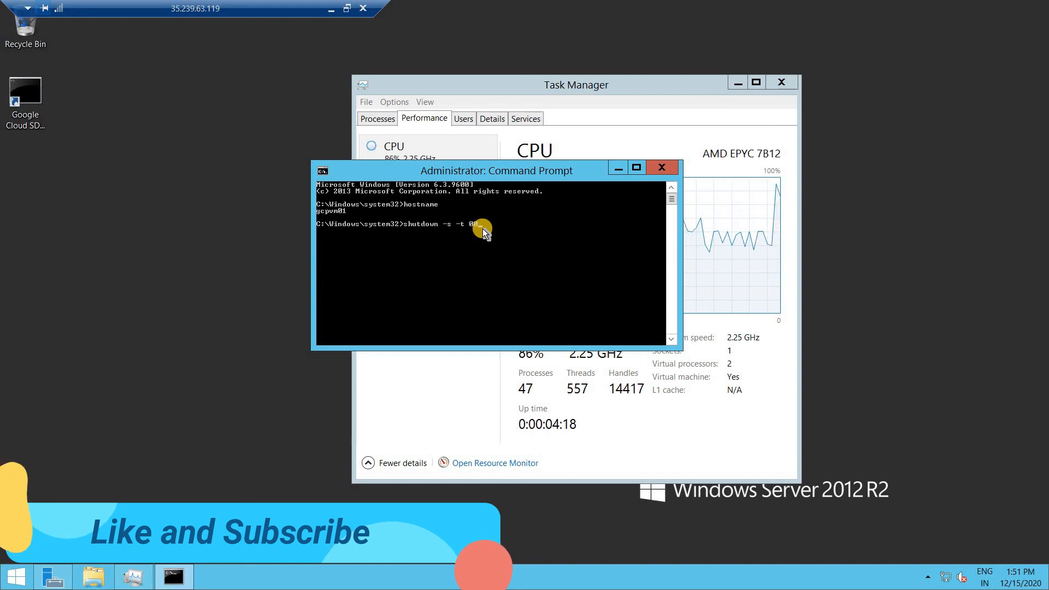
{"action": "key", "text": "Return"}
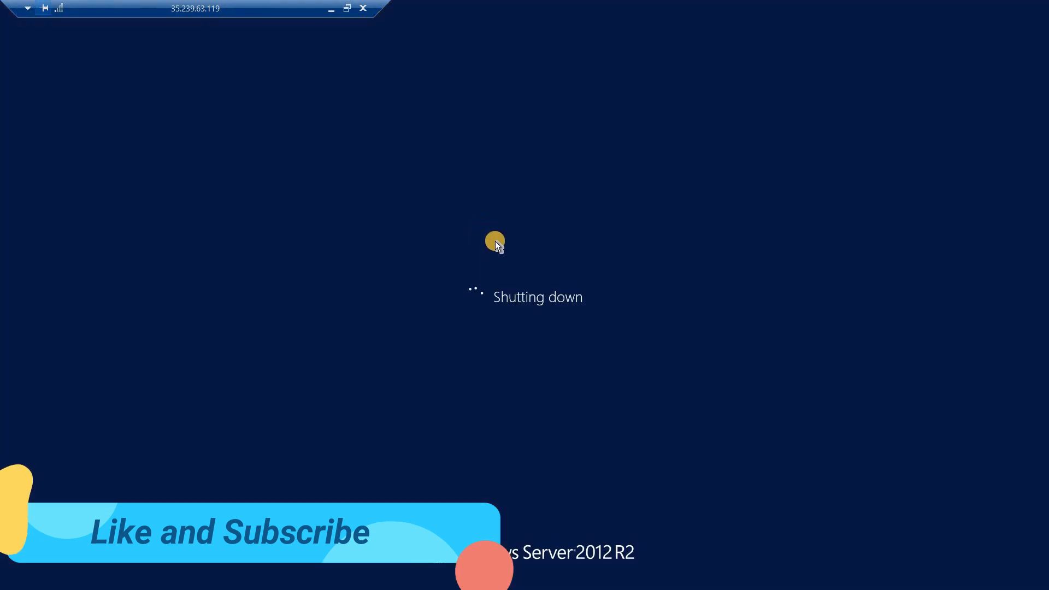